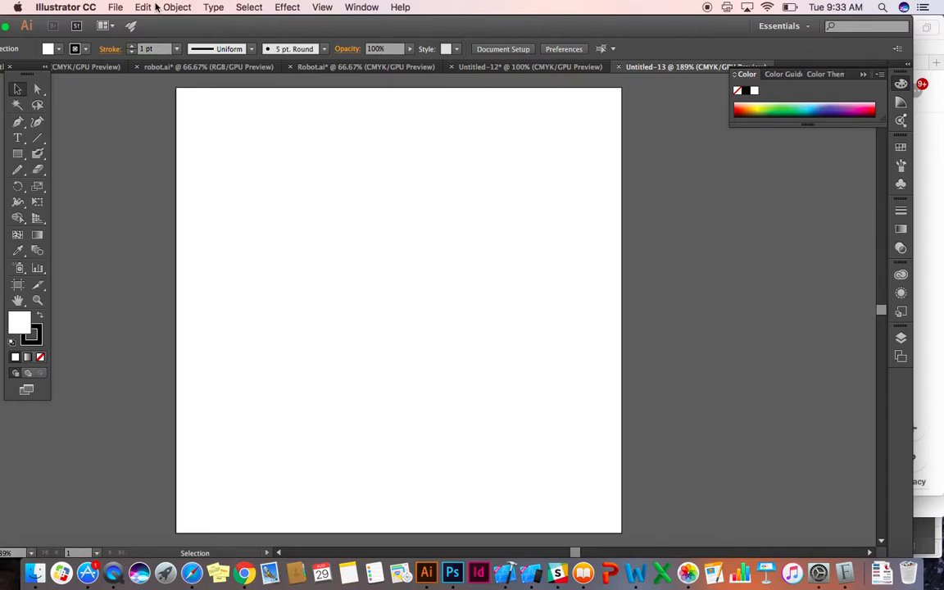
Show the rulers around the artboard.
{"action": "left_click", "coordinate": [322, 7]}
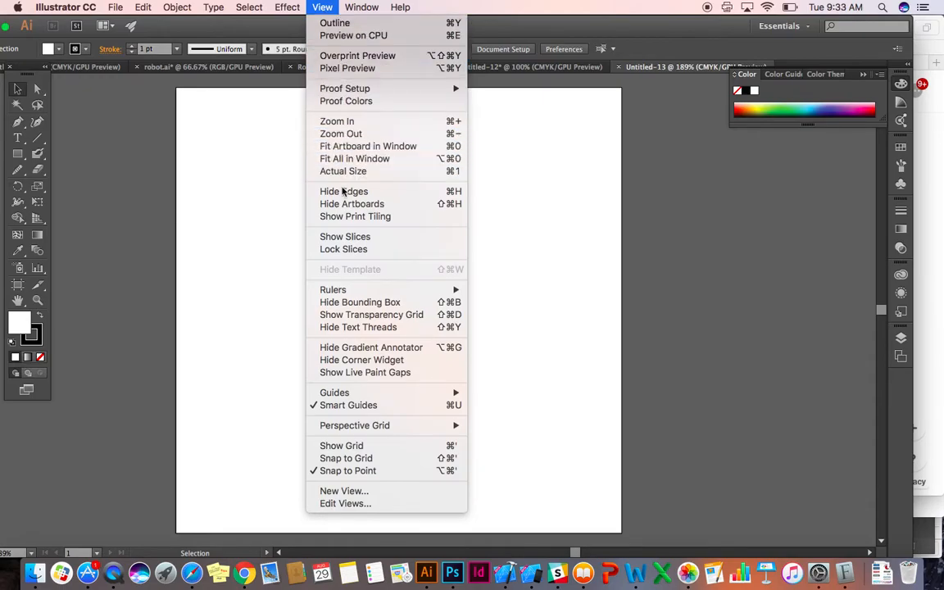
{"action": "mouse_move", "coordinate": [352, 292]}
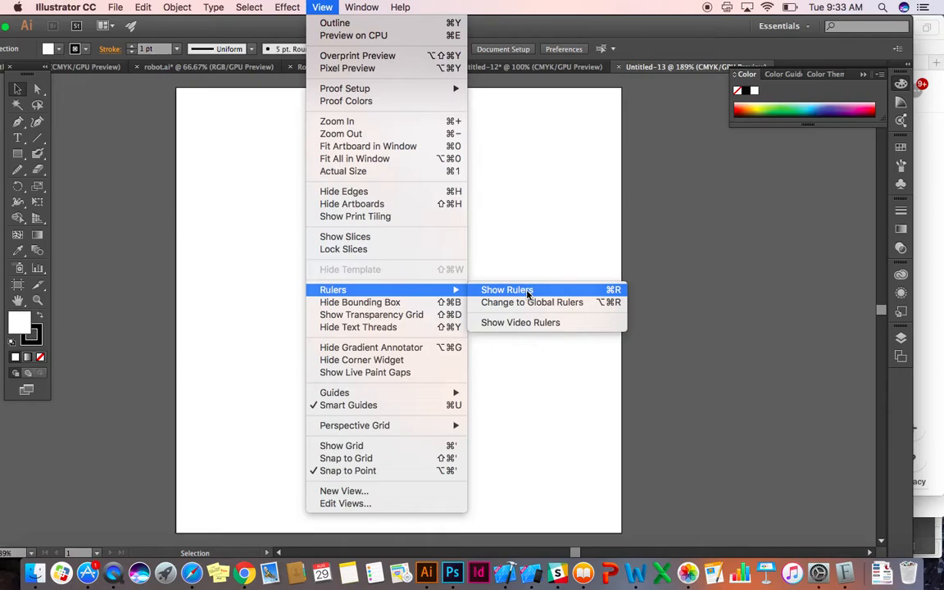
{"action": "left_click", "coordinate": [611, 292]}
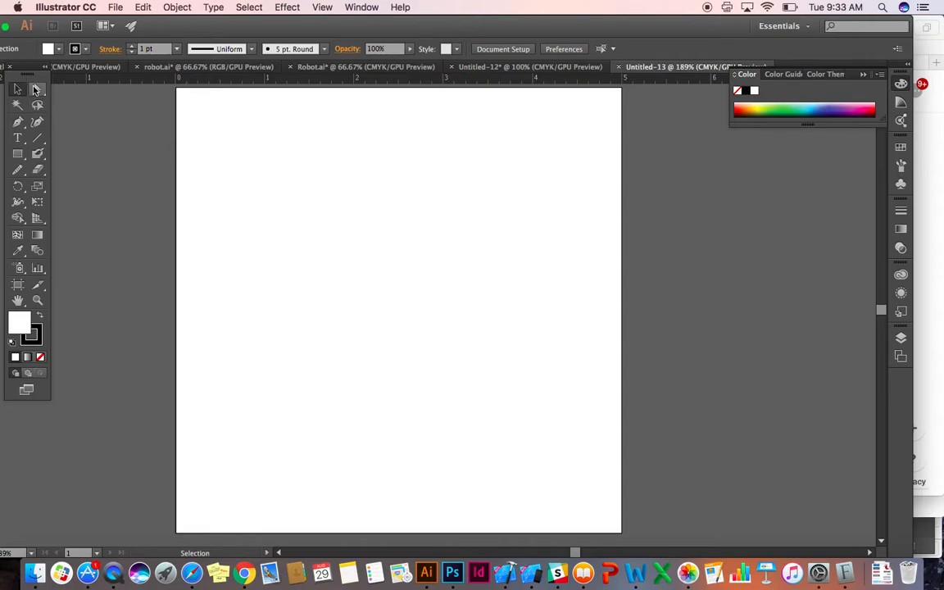
Fit the artboard in the window and reposition the application window and the floating tools panel beside the artboard.
{"action": "left_click_drag", "start_coordinate": [22, 75], "coordinate": [71, 106]}
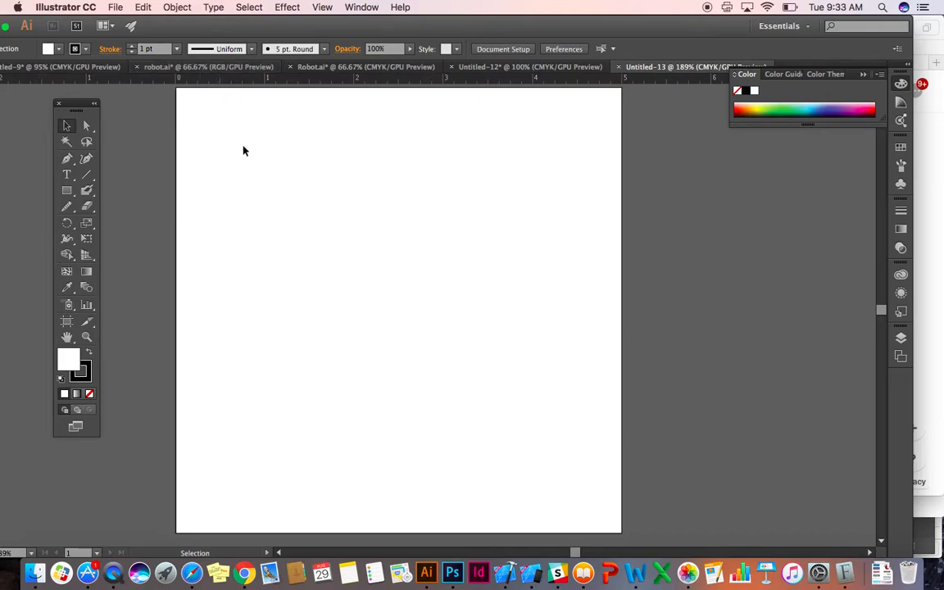
{"action": "scroll", "coordinate": [243, 149], "scroll_direction": "left", "scroll_amount": 5}
{"action": "scroll", "coordinate": [242, 149], "scroll_direction": "right", "scroll_amount": 1}
{"action": "key", "text": "super+0"}
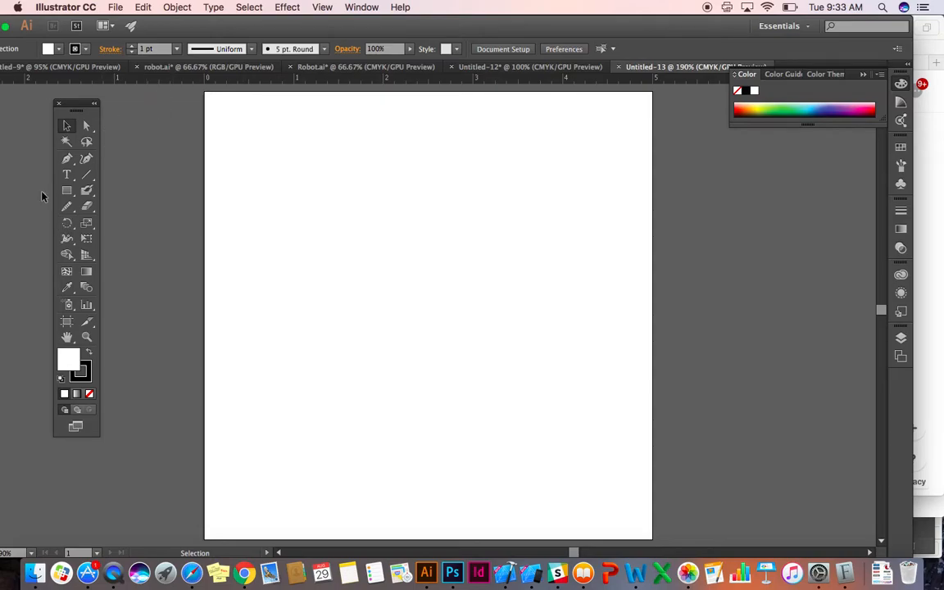
{"action": "left_click_drag", "start_coordinate": [244, 25], "coordinate": [278, 24]}
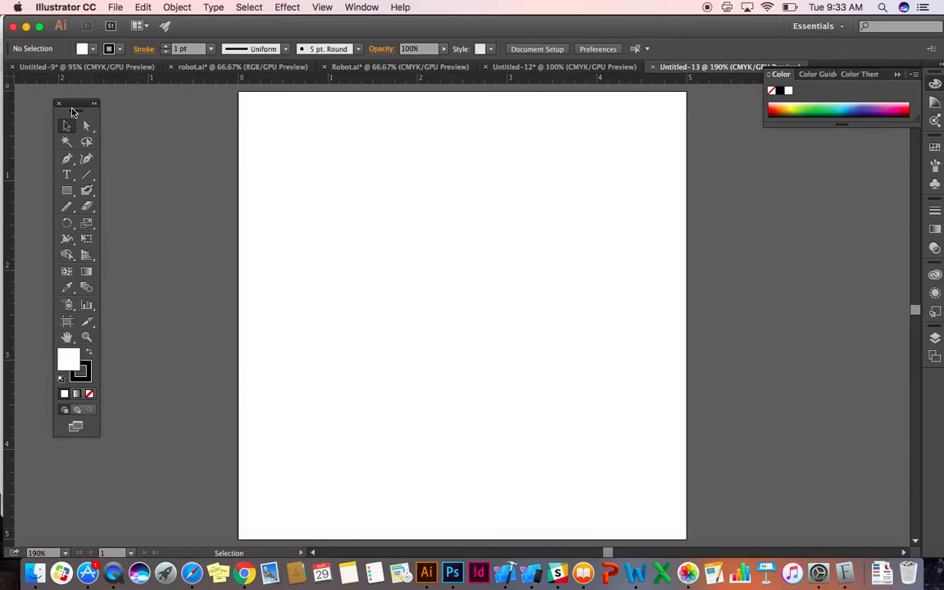
{"action": "left_click_drag", "start_coordinate": [71, 108], "coordinate": [54, 102]}
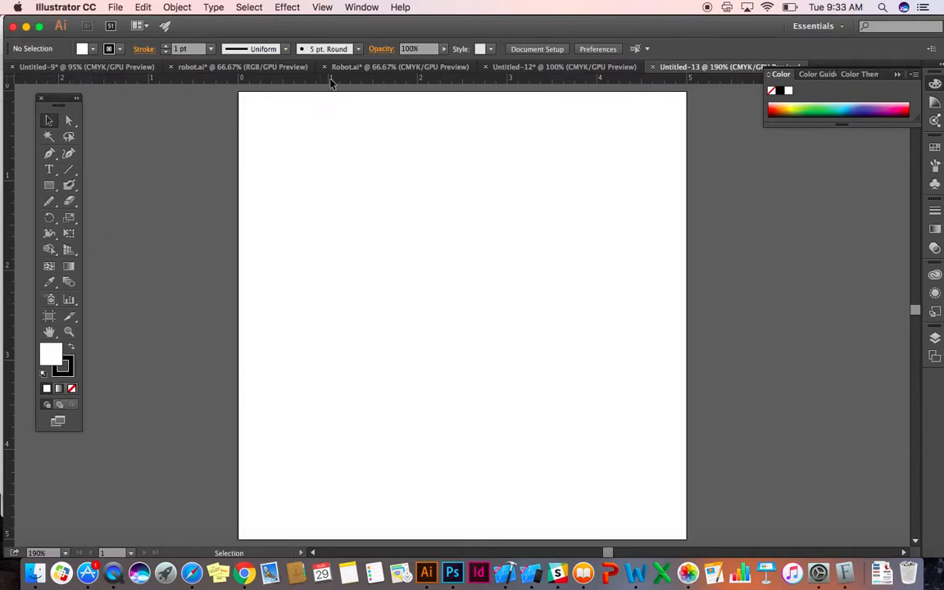
Place vertical guides on the artboard at the 1, 2, 3 and 4 marks of the horizontal ruler.
{"action": "left_click_drag", "start_coordinate": [11, 104], "coordinate": [111, 110]}
{"action": "left_click_drag", "start_coordinate": [234, 116], "coordinate": [327, 116]}
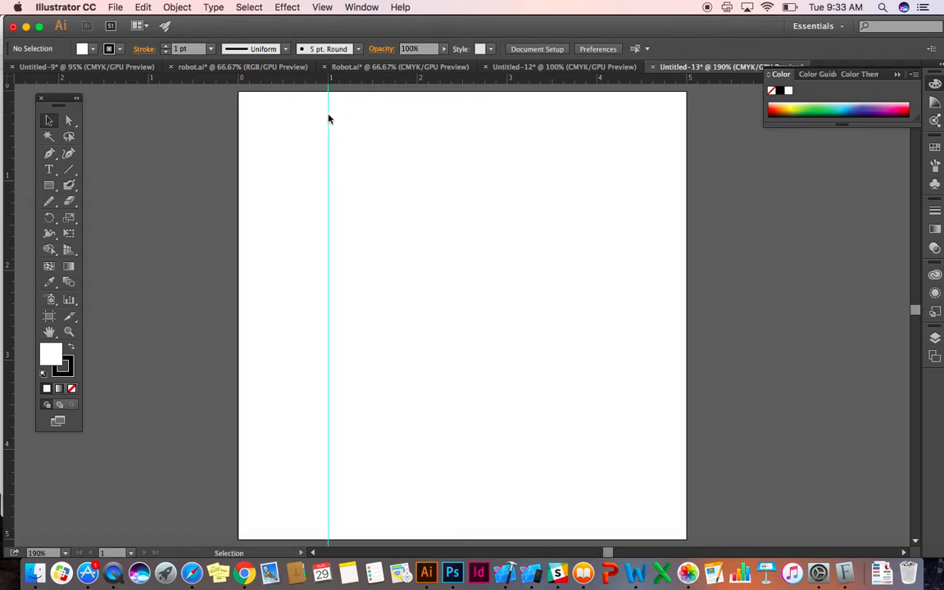
{"action": "left_click_drag", "start_coordinate": [11, 108], "coordinate": [417, 129]}
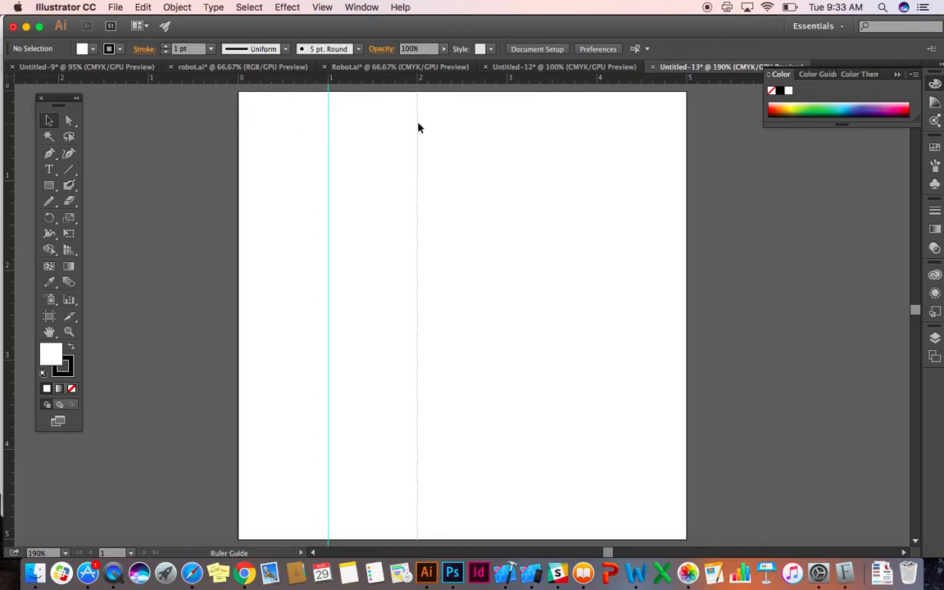
{"action": "left_click_drag", "start_coordinate": [11, 120], "coordinate": [507, 132]}
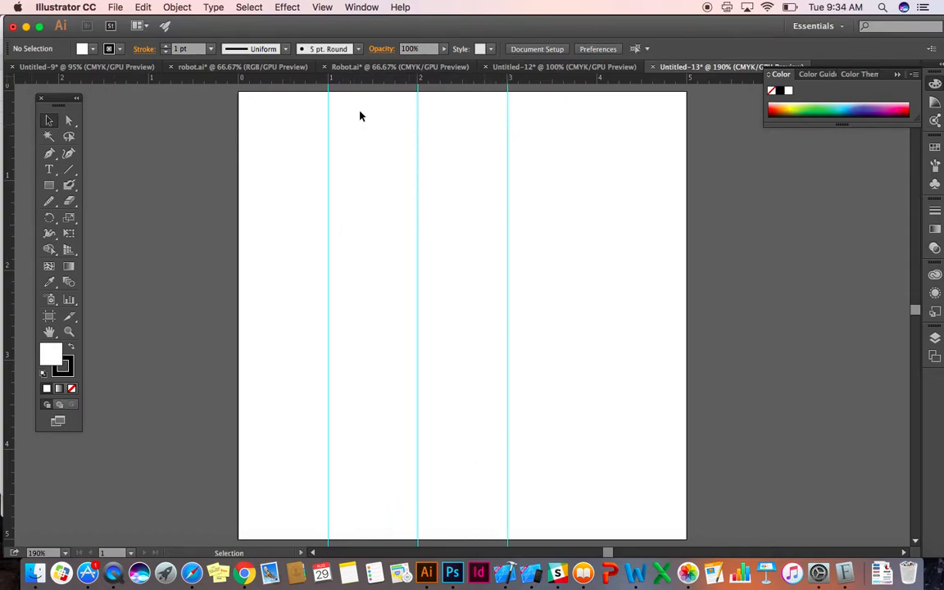
{"action": "left_click_drag", "start_coordinate": [12, 103], "coordinate": [596, 150]}
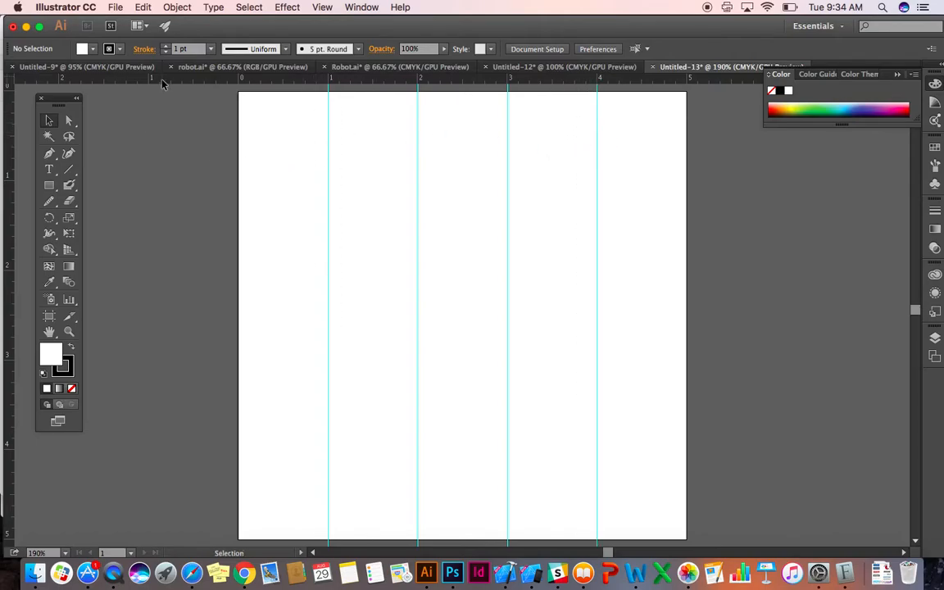
Place horizontal guides across the artboard at about the 1, 2, 3 and 4 marks of the vertical ruler.
{"action": "left_click_drag", "start_coordinate": [162, 82], "coordinate": [164, 184]}
{"action": "left_click_drag", "start_coordinate": [230, 79], "coordinate": [219, 269]}
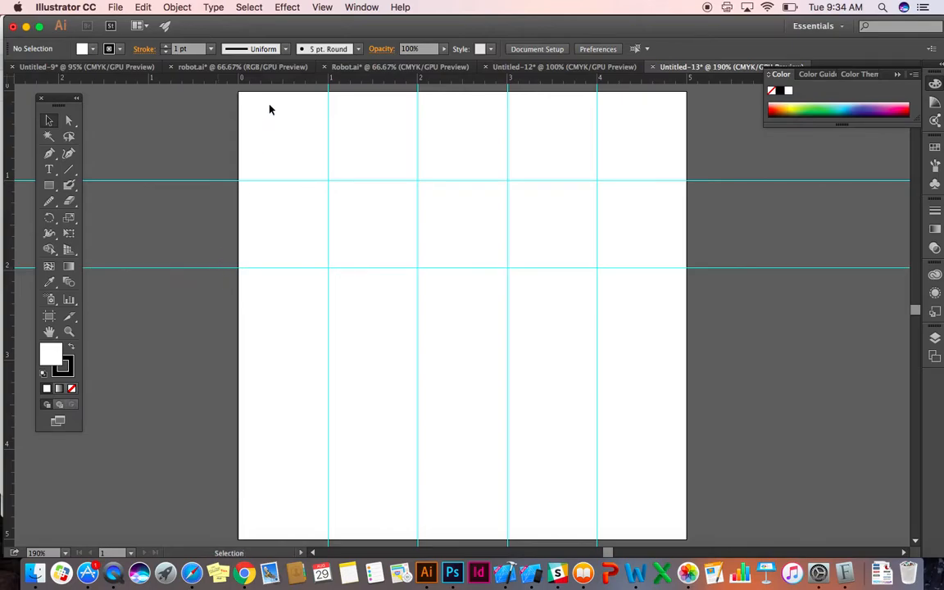
{"action": "left_click_drag", "start_coordinate": [278, 84], "coordinate": [257, 362]}
{"action": "left_click_drag", "start_coordinate": [308, 78], "coordinate": [316, 453]}
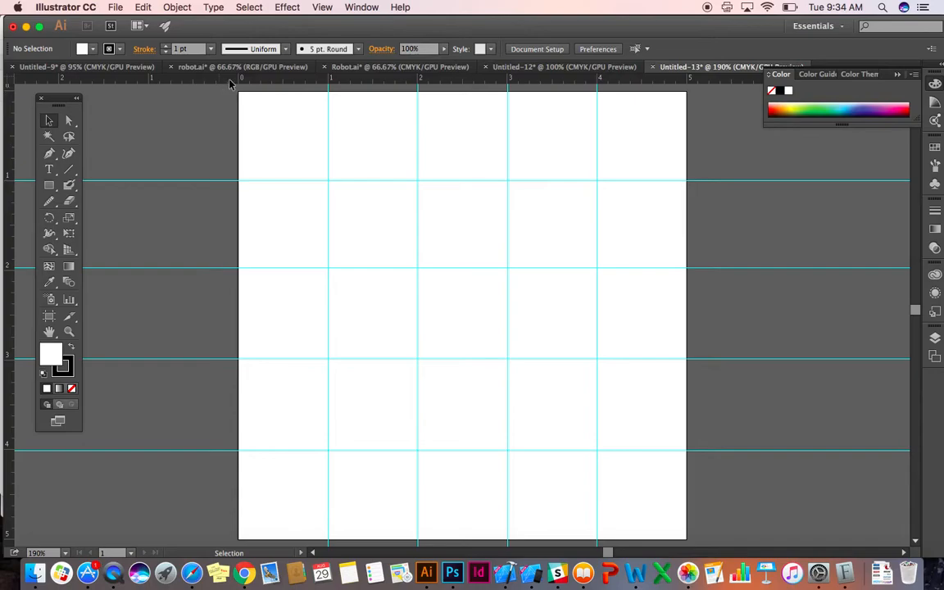
Add margin guides just inside all four edges of the artboard, about 1/8 unit in from each edge.
{"action": "left_click_drag", "start_coordinate": [230, 82], "coordinate": [249, 126]}
{"action": "left_click_drag", "start_coordinate": [12, 151], "coordinate": [676, 174]}
{"action": "left_click_drag", "start_coordinate": [562, 82], "coordinate": [538, 528]}
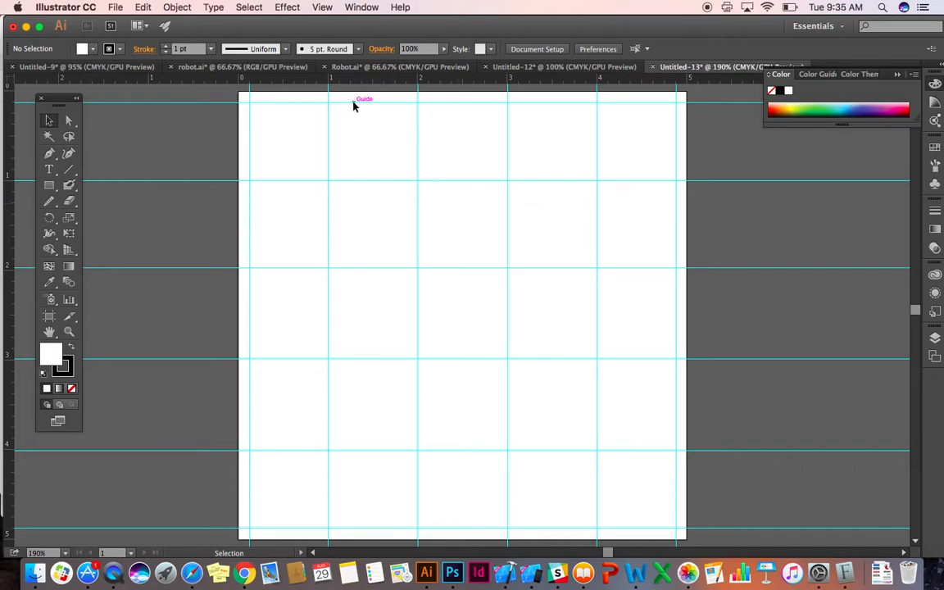
Toggle the visibility of the guides off and on several times, leaving them shown.
{"action": "left_click", "coordinate": [320, 7]}
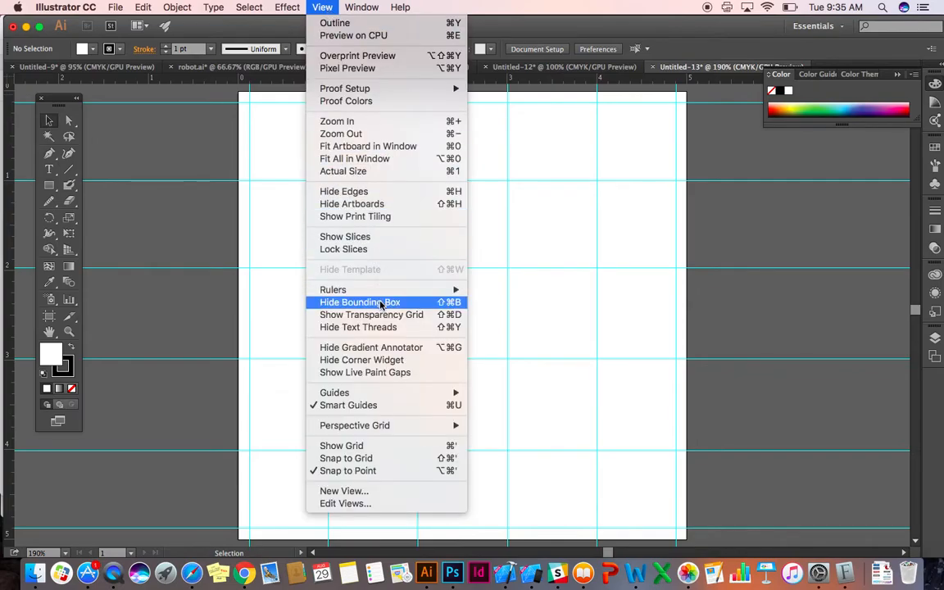
{"action": "mouse_move", "coordinate": [382, 394]}
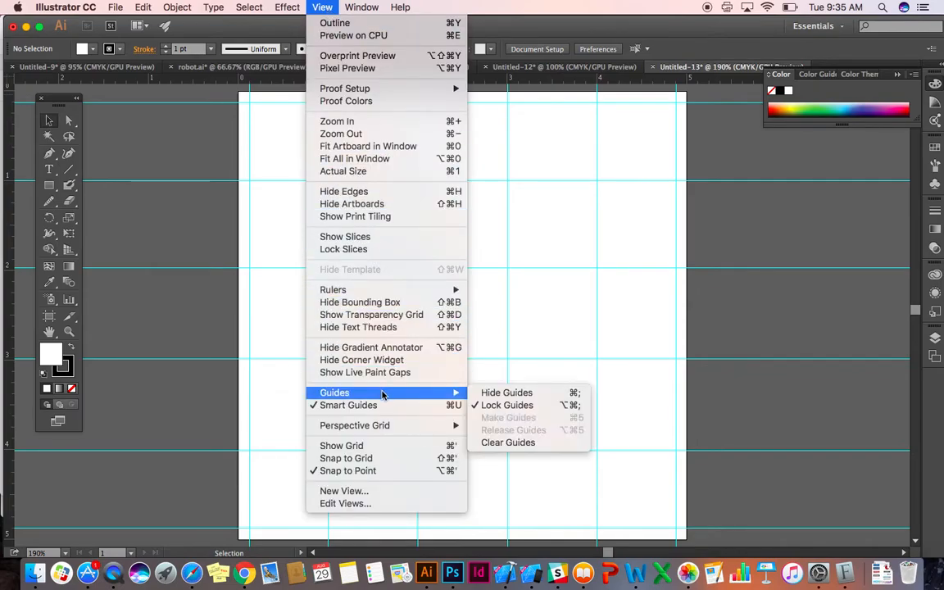
{"action": "left_click", "coordinate": [506, 393]}
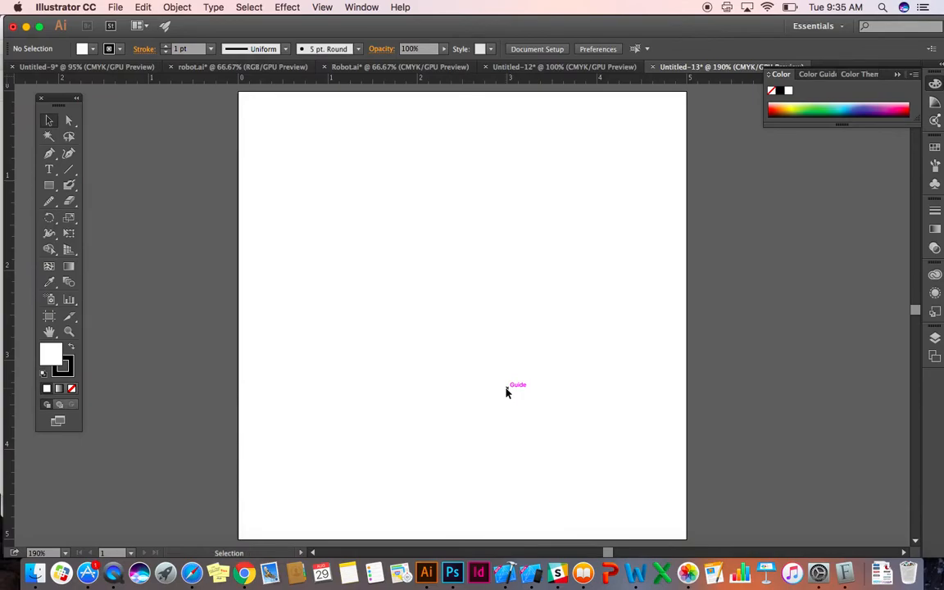
{"action": "key", "text": "super+semicolon"}
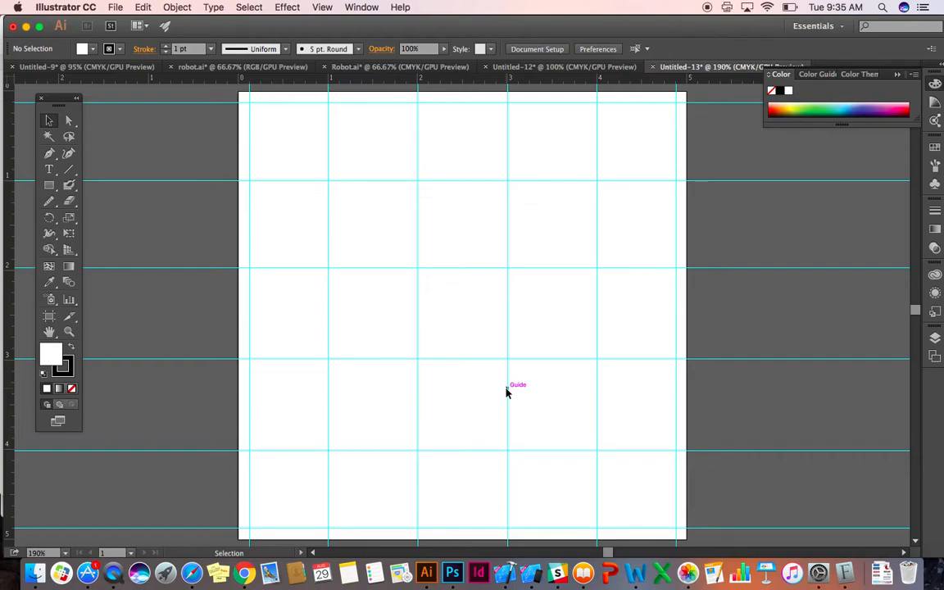
{"action": "key", "text": "super+semicolon"}
{"action": "key", "text": "super+semicolon"}
{"action": "key", "text": "super+semicolon"}
{"action": "key", "text": "super+semicolon"}
Unlock the guides on the artboard.
{"action": "left_click", "coordinate": [48, 122]}
{"action": "left_click_drag", "start_coordinate": [297, 206], "coordinate": [298, 206]}
{"action": "left_click", "coordinate": [361, 6]}
{"action": "mouse_move", "coordinate": [323, 5]}
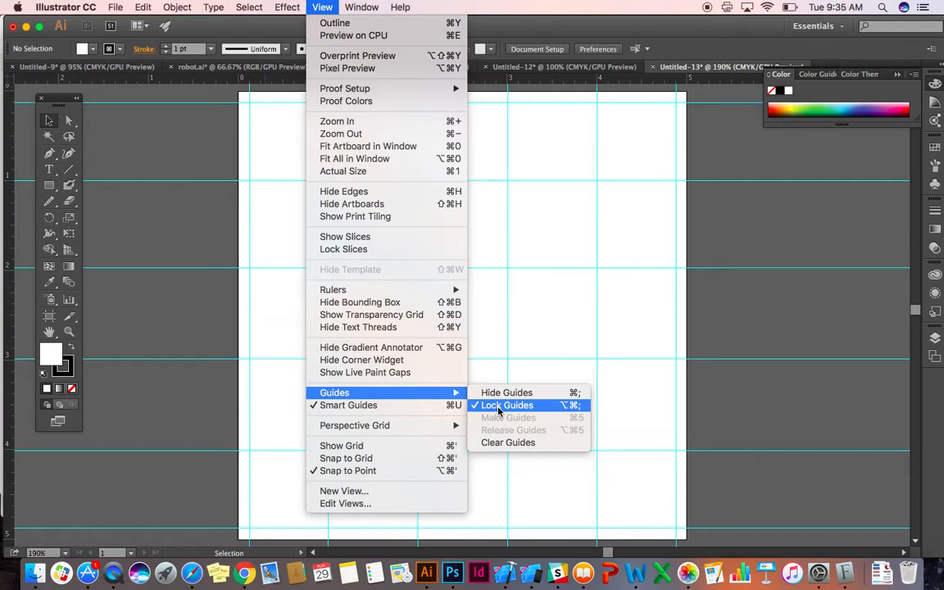
{"action": "left_click", "coordinate": [662, 414]}
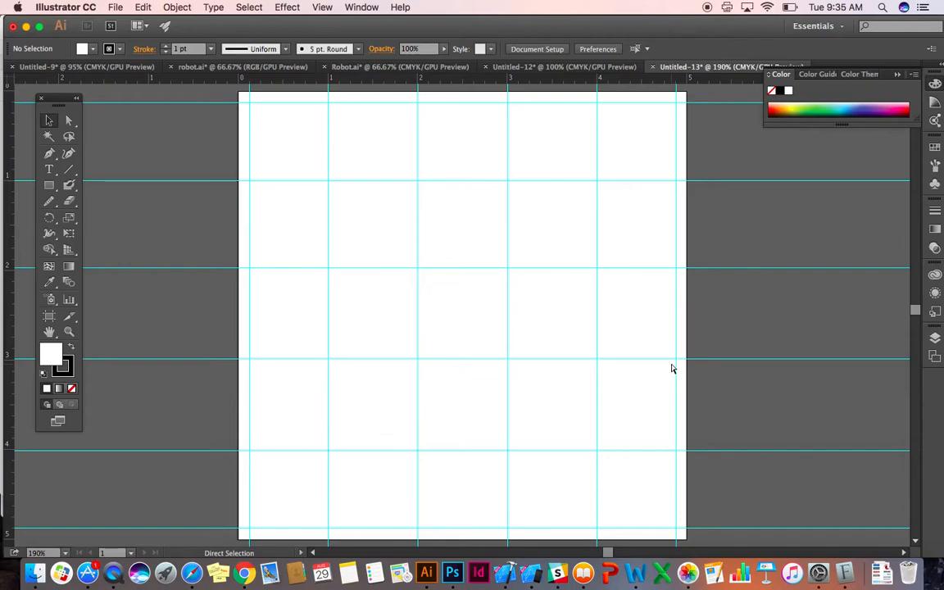
Select the right margin guide with the horizontal guide at 3, repeat with the one at 4, and clear the selection.
{"action": "left_click_drag", "start_coordinate": [665, 348], "coordinate": [695, 389]}
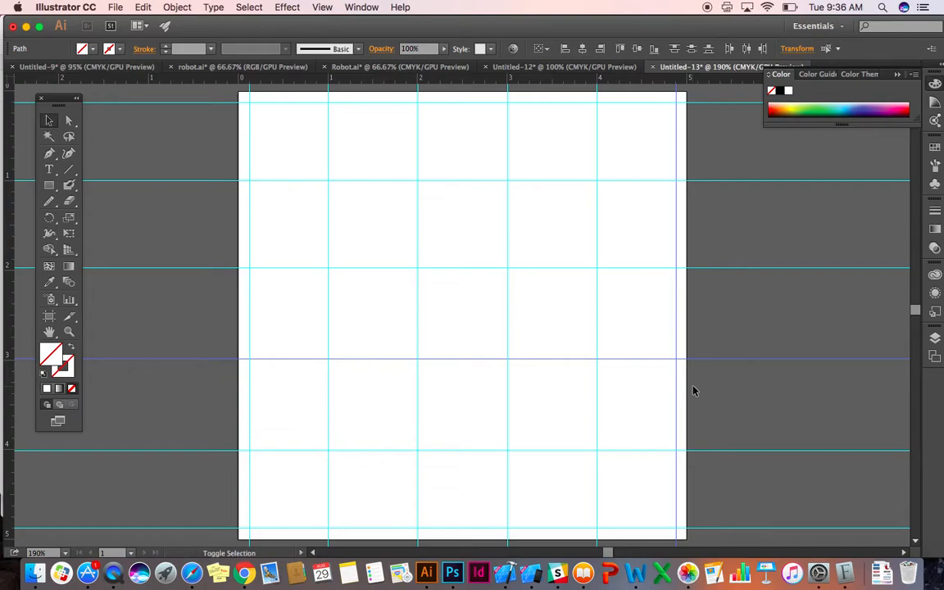
{"action": "left_click_drag", "start_coordinate": [670, 354], "coordinate": [703, 401]}
{"action": "left_click_drag", "start_coordinate": [695, 451], "coordinate": [664, 443]}
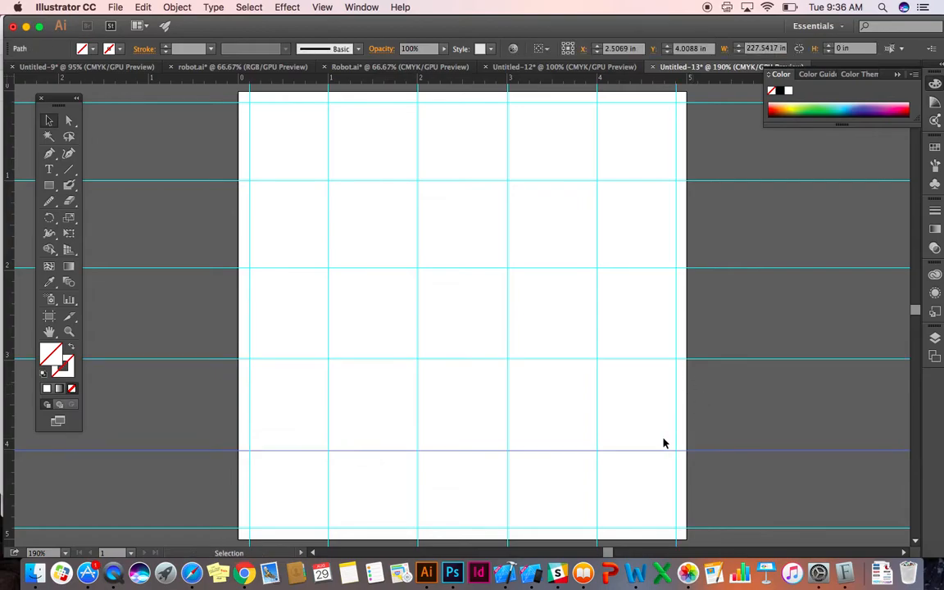
{"action": "left_click", "coordinate": [709, 440]}
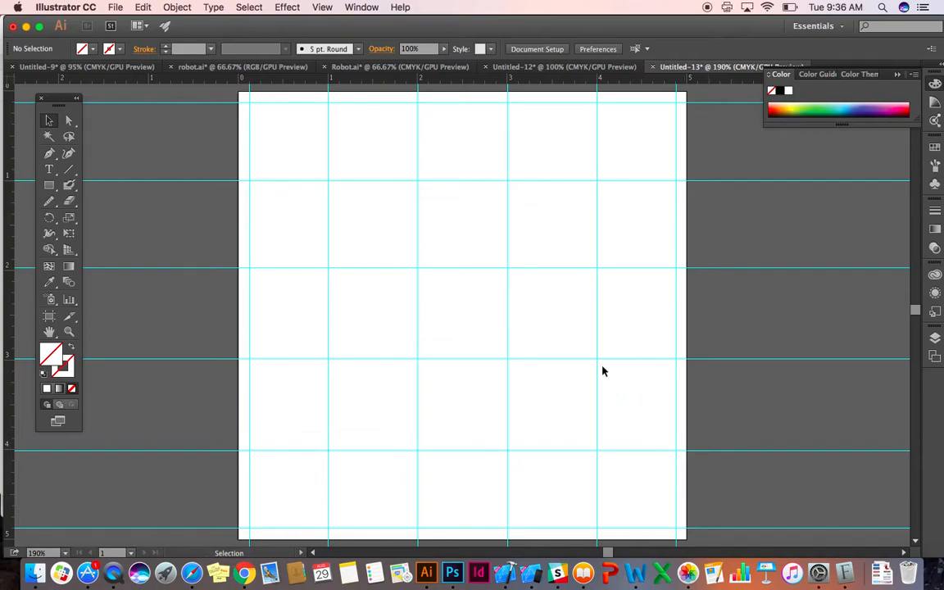
Add the point text "ABCDEFGHIJKLMNOPQRSTUVWXYZ" just below the horizontal guide at 1, using the Type tool.
{"action": "left_click", "coordinate": [50, 170]}
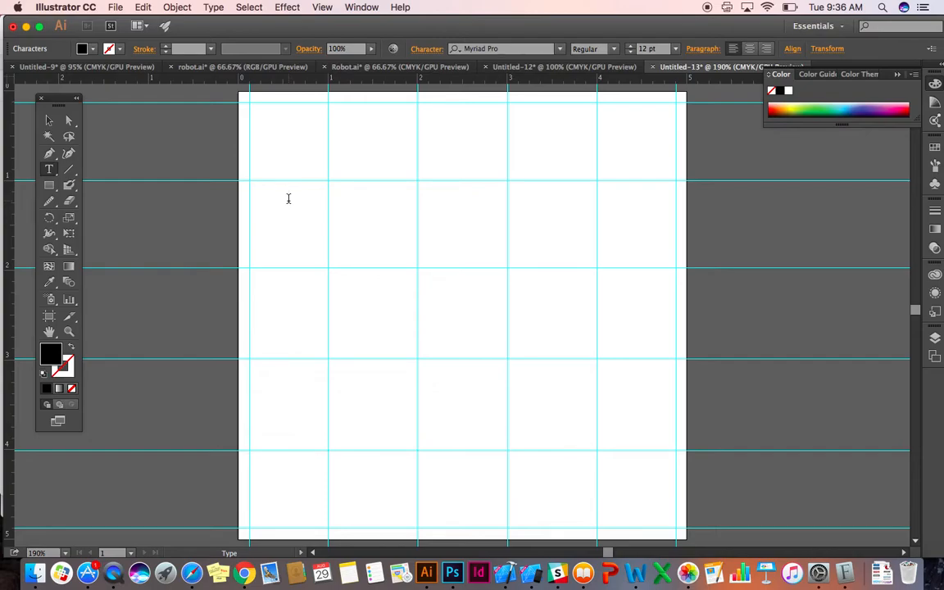
{"action": "type", "text": "BCDEFGHIJKLMNO"}
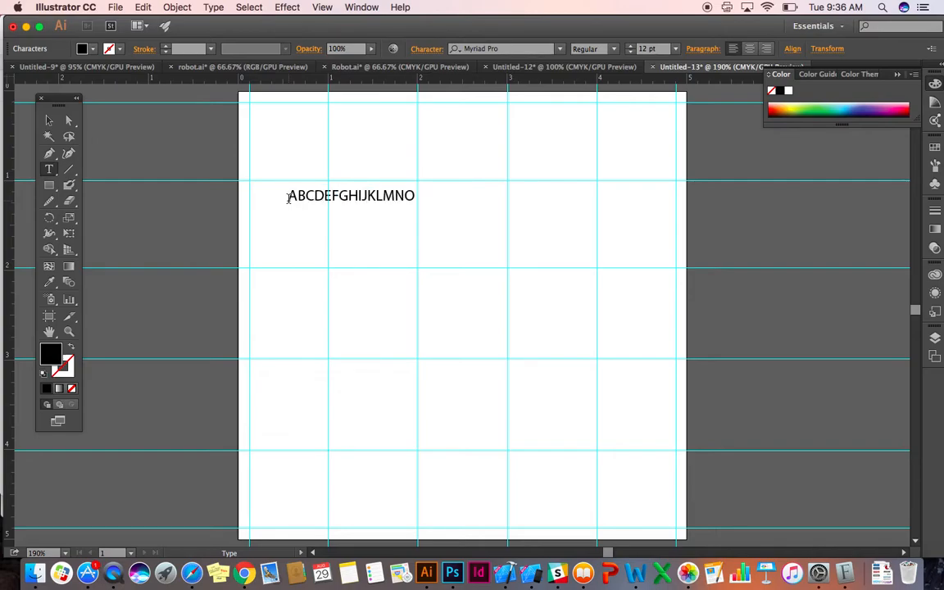
{"action": "type", "text": "PQRSTUVWXYZ"}
{"action": "left_click", "coordinate": [50, 121]}
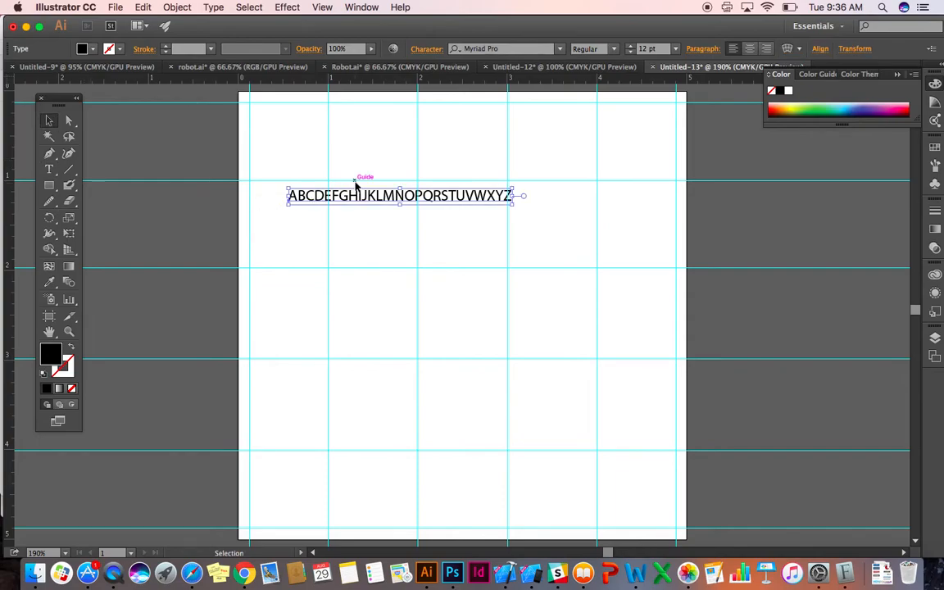
Change the alphabet text's font to Helvetica Neue and scale it up proportionally to about 17.25 pt.
{"action": "left_click", "coordinate": [492, 50]}
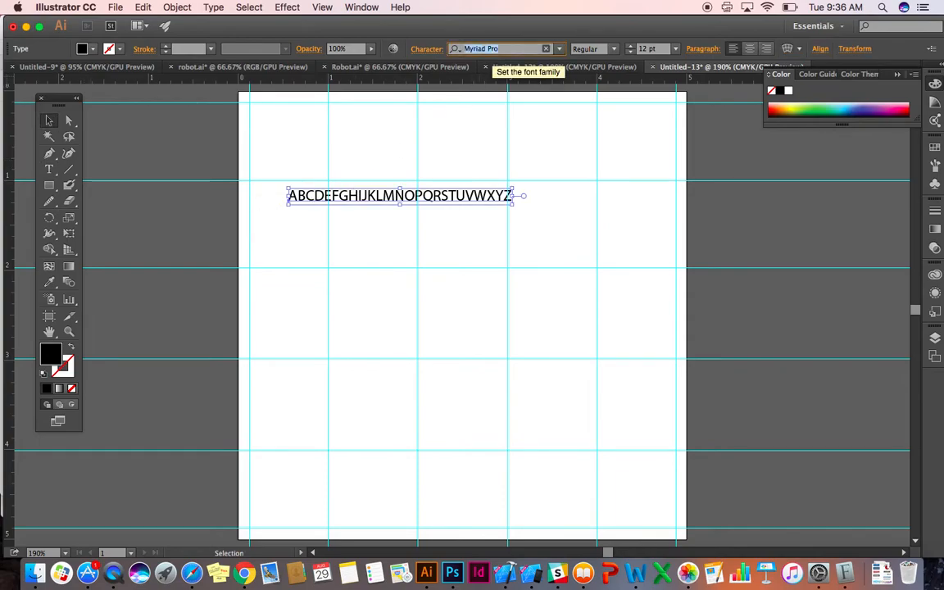
{"action": "type", "text": "HELVET"}
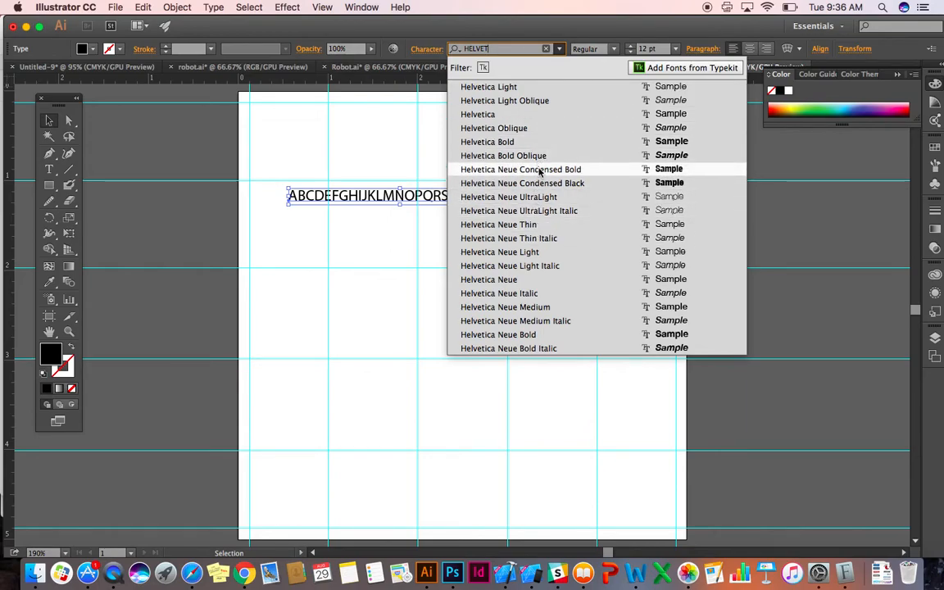
{"action": "left_click", "coordinate": [534, 281]}
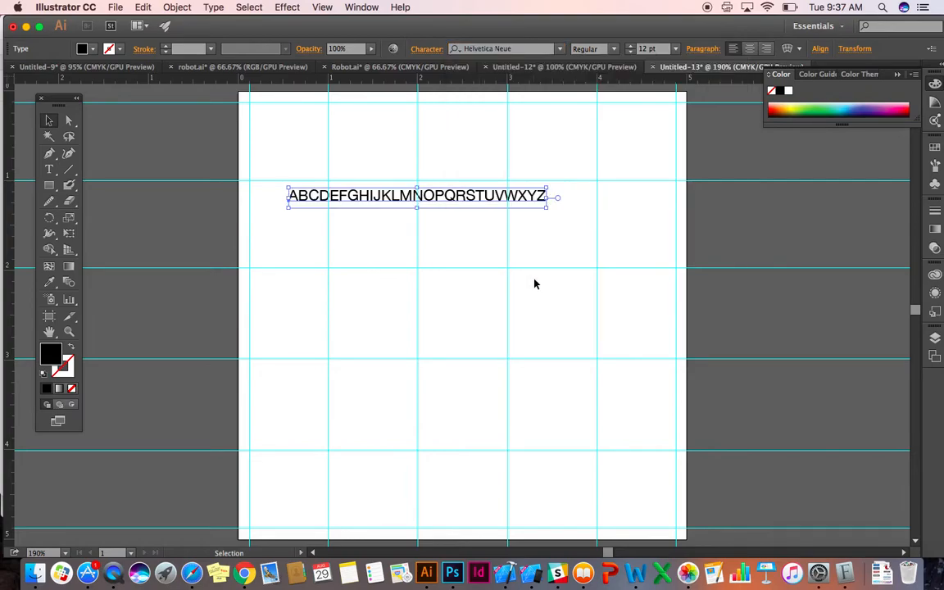
{"action": "left_click_drag", "start_coordinate": [547, 210], "coordinate": [660, 253]}
{"action": "key", "text": "super+shift+a"}
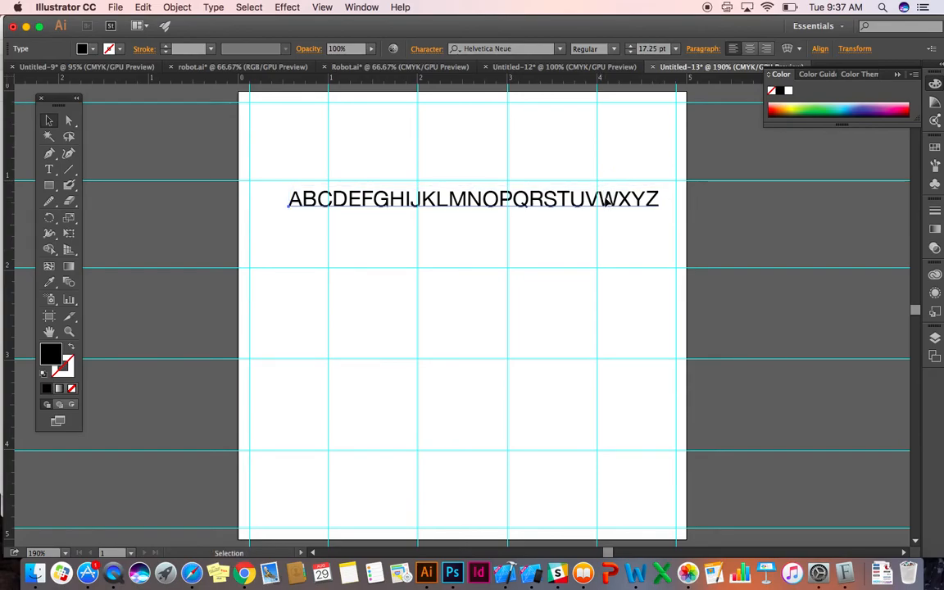
Duplicate the alphabet line twice straight down, with one copy above and one below the horizontal guide at 2.
{"action": "left_click", "coordinate": [607, 202]}
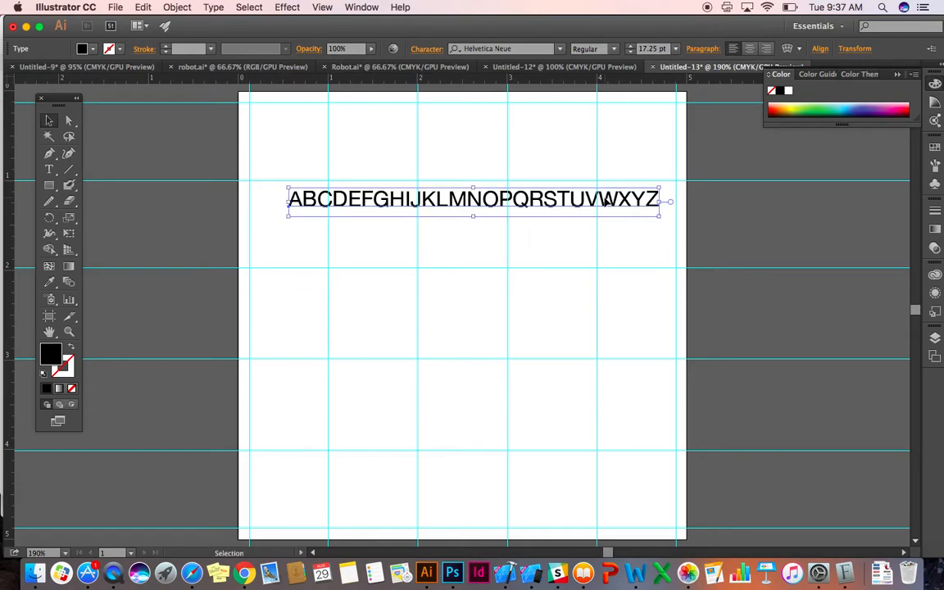
{"action": "left_click_drag", "start_coordinate": [553, 199], "coordinate": [554, 236]}
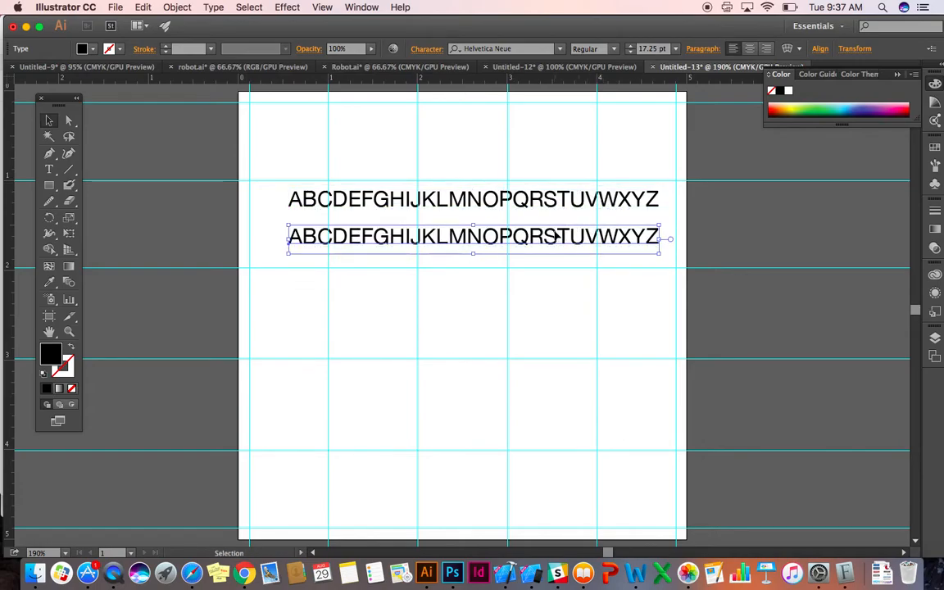
{"action": "key", "text": "super+z"}
{"action": "left_click_drag", "start_coordinate": [552, 205], "coordinate": [546, 295]}
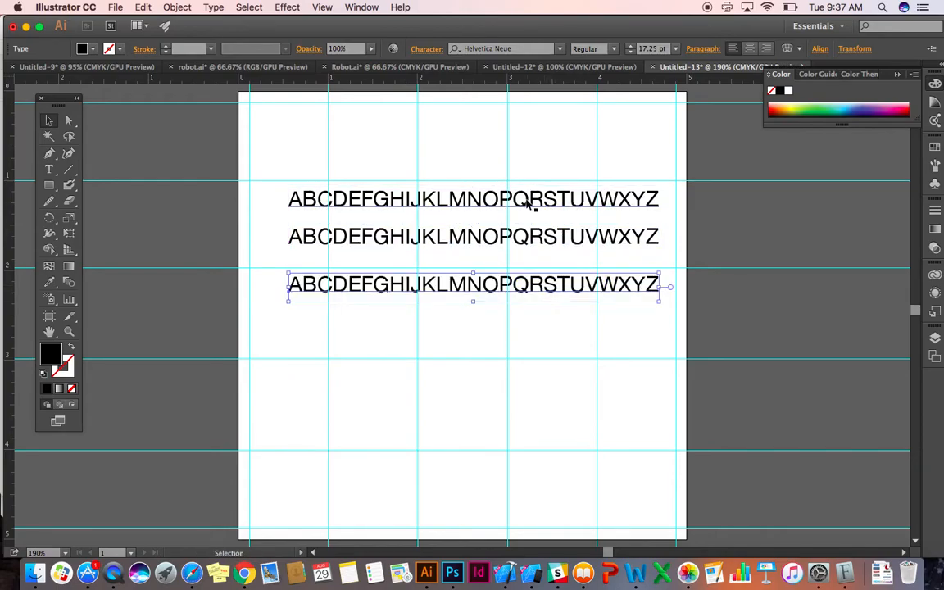
Set the font style of the middle alphabet line to Bold.
{"action": "left_click", "coordinate": [571, 236]}
{"action": "left_click", "coordinate": [589, 49]}
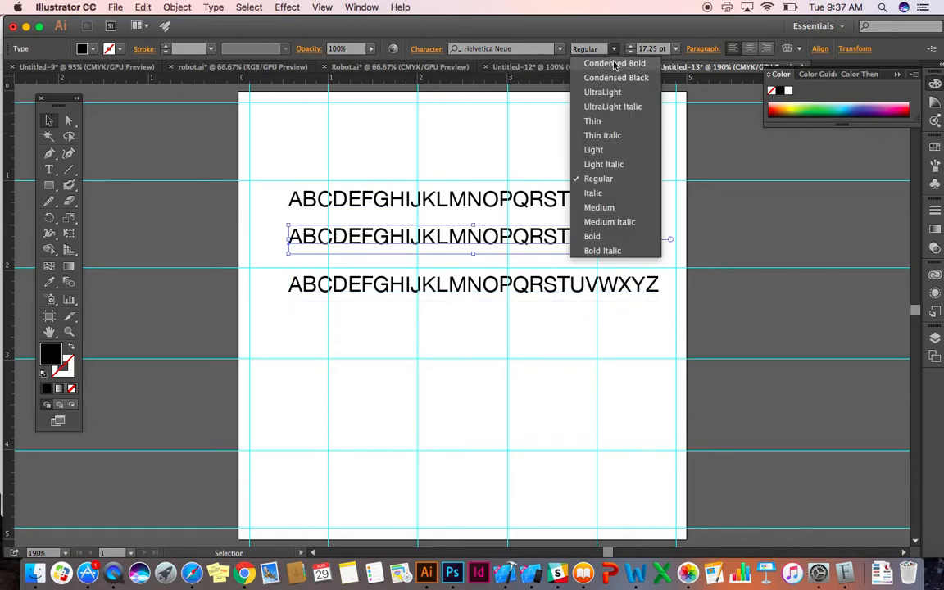
{"action": "left_click", "coordinate": [596, 238]}
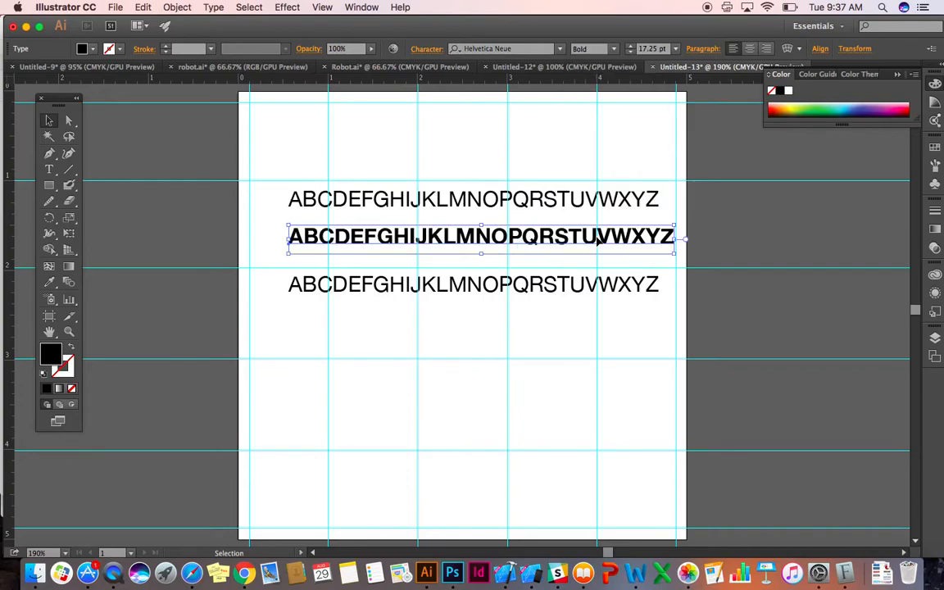
Set the bottom alphabet line's font style to UltraLight and move it up close beneath the bold line.
{"action": "left_click", "coordinate": [547, 285]}
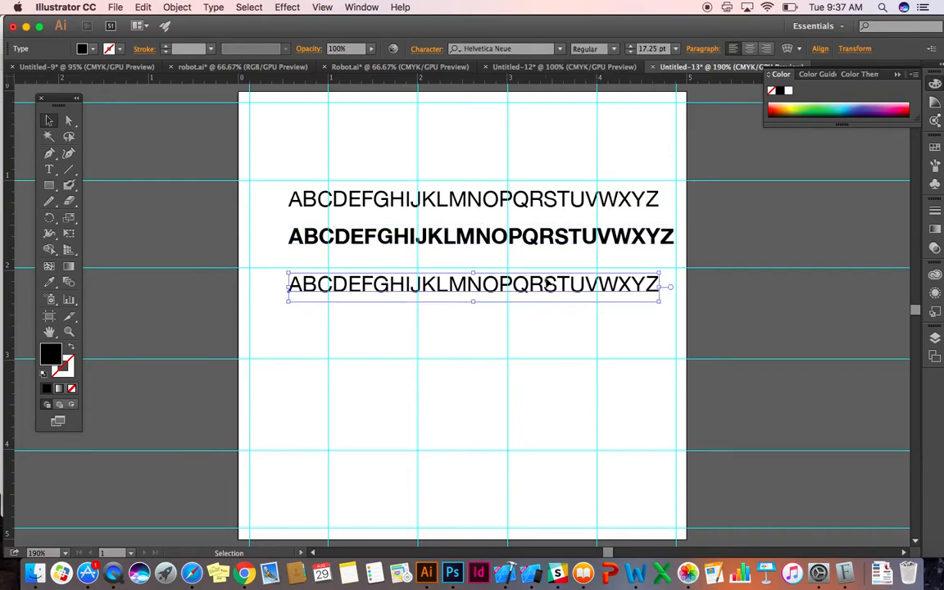
{"action": "left_click", "coordinate": [593, 49]}
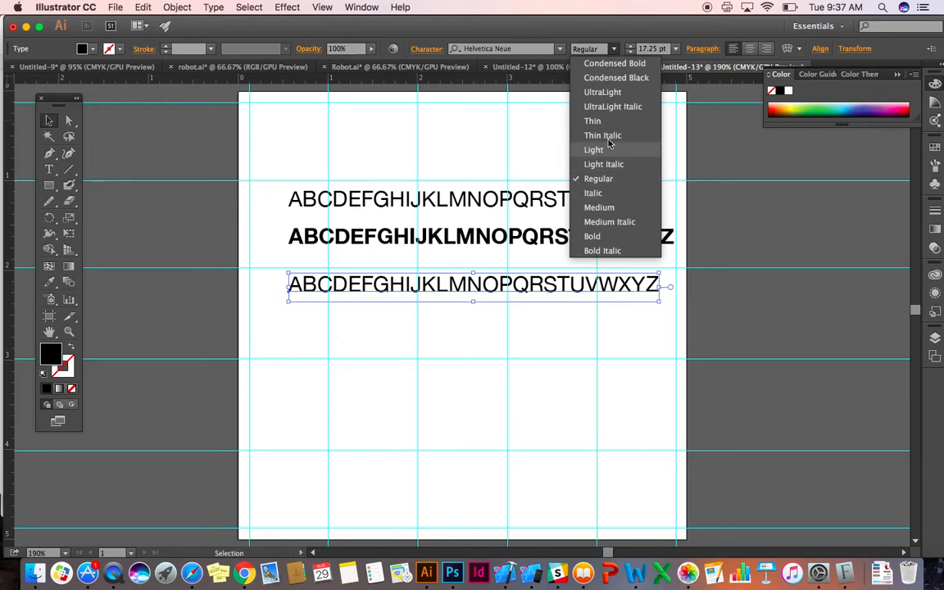
{"action": "left_click", "coordinate": [611, 91]}
{"action": "left_click_drag", "start_coordinate": [539, 288], "coordinate": [537, 268]}
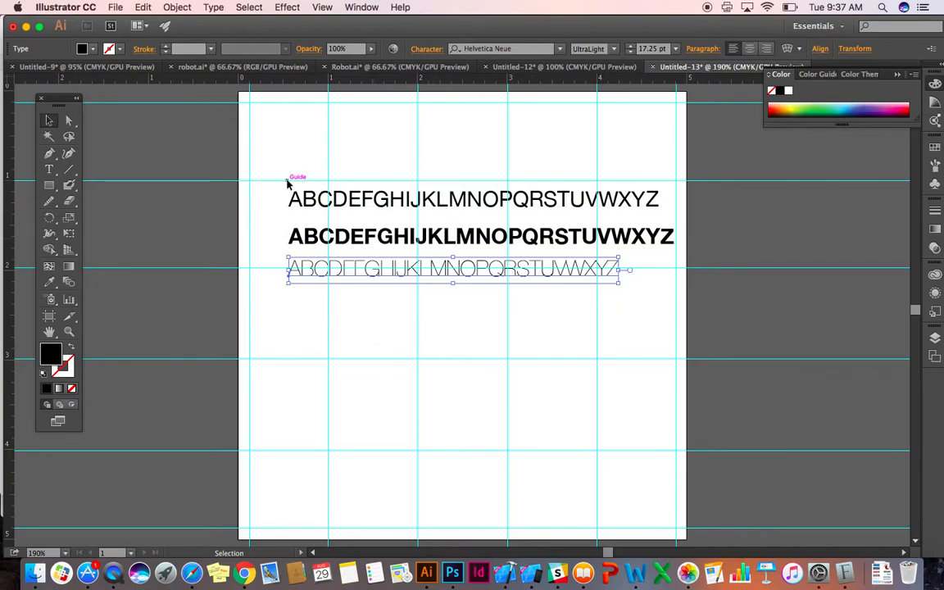
Move all three alphabet lines down together so they sit between the horizontal guides at 2 and 3.
{"action": "left_click_drag", "start_coordinate": [252, 182], "coordinate": [410, 294]}
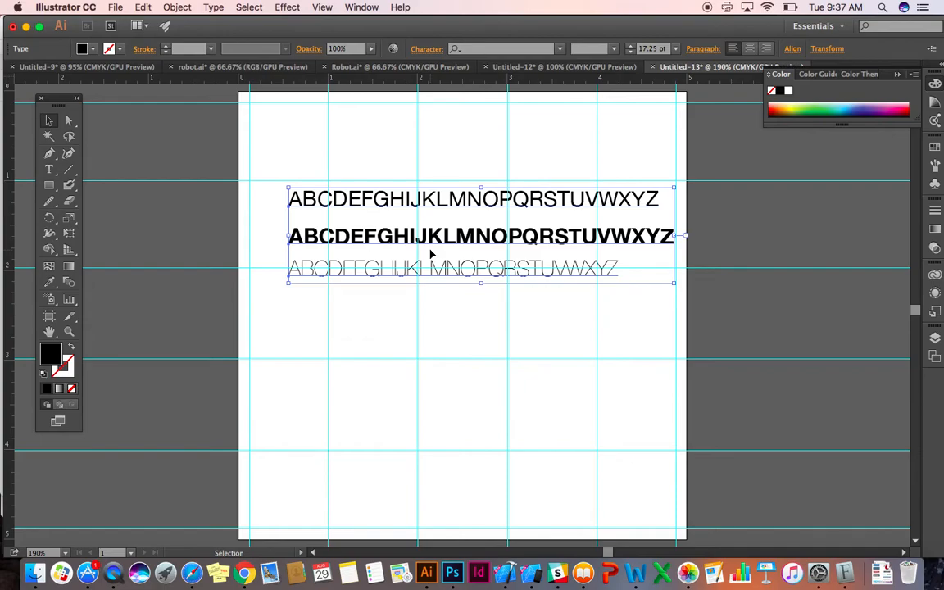
{"action": "left_click_drag", "start_coordinate": [276, 167], "coordinate": [327, 281]}
{"action": "left_click_drag", "start_coordinate": [332, 206], "coordinate": [344, 283]}
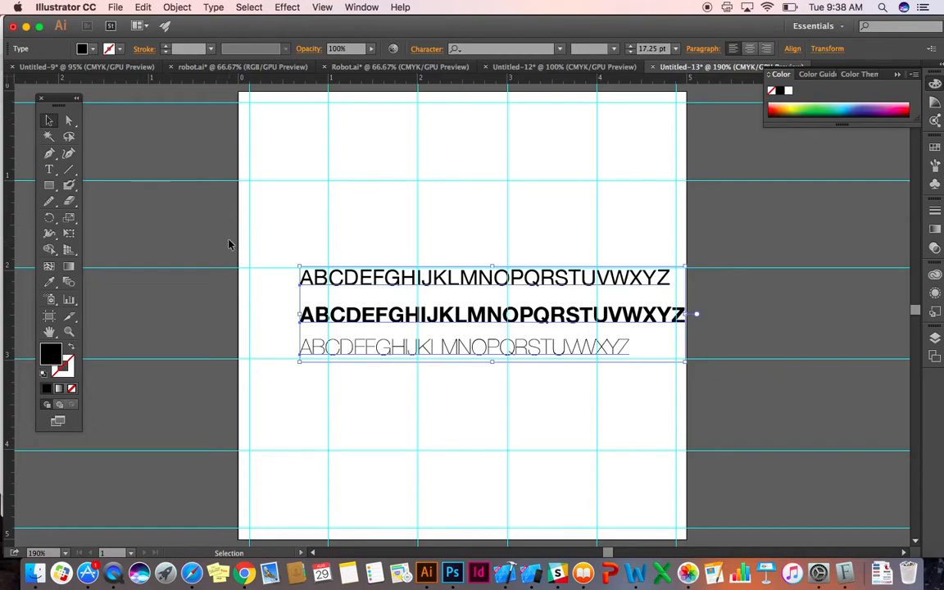
Try converting the three alphabet lines to outlines and undo the conversion.
{"action": "left_click", "coordinate": [177, 7]}
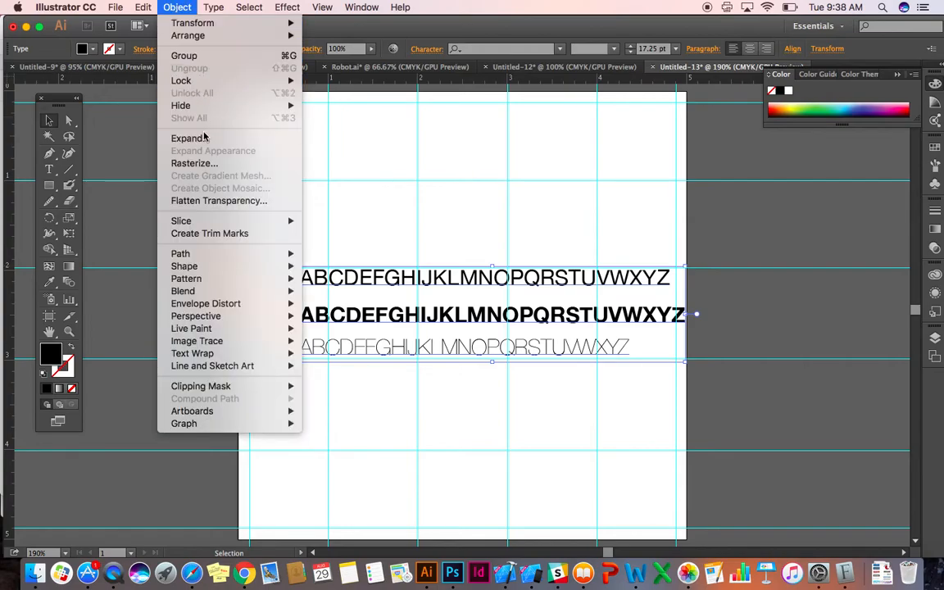
{"action": "mouse_move", "coordinate": [213, 7]}
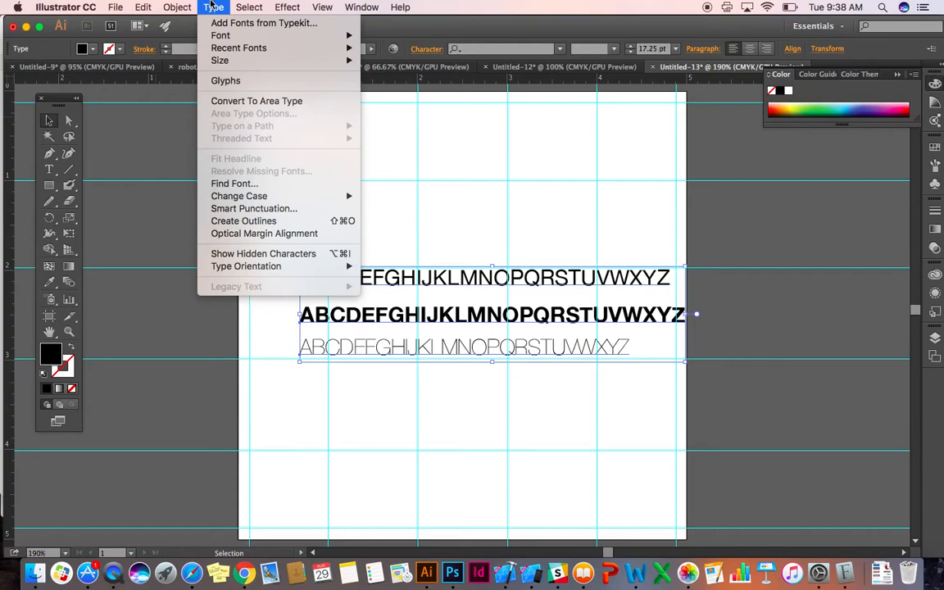
{"action": "left_click", "coordinate": [235, 221]}
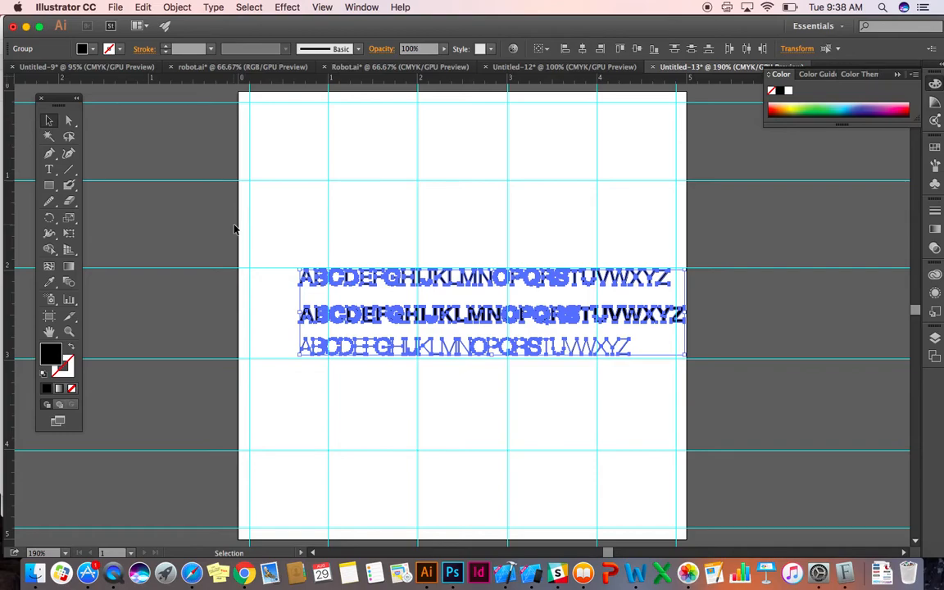
{"action": "key", "text": "super+z"}
Convert the three alphabet lines to outlines and ungroup them into separate letters.
{"action": "key", "text": "super+equal"}
{"action": "key", "text": "super+equal"}
{"action": "key", "text": "super+equal"}
{"action": "key", "text": "super+equal"}
{"action": "key", "text": "super+equal"}
{"action": "key", "text": "super+equal"}
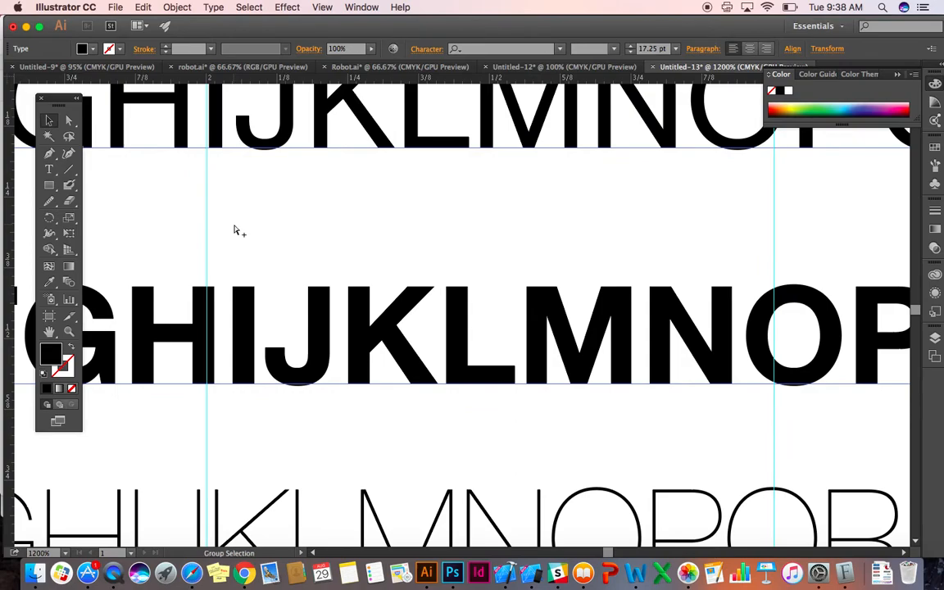
{"action": "key", "text": "super+alt+s"}
{"action": "left_click", "coordinate": [625, 422]}
{"action": "left_click", "coordinate": [168, 7]}
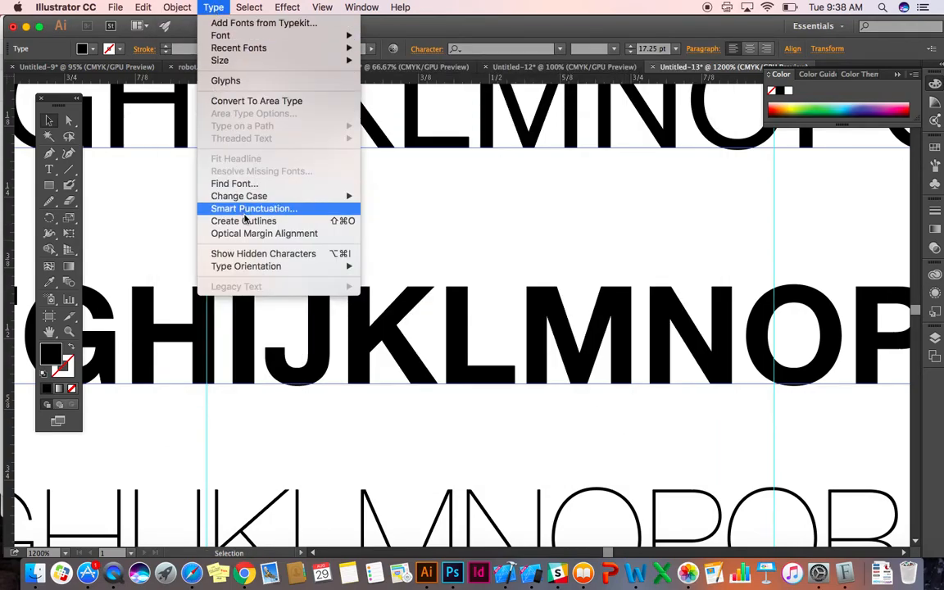
{"action": "left_click", "coordinate": [246, 221]}
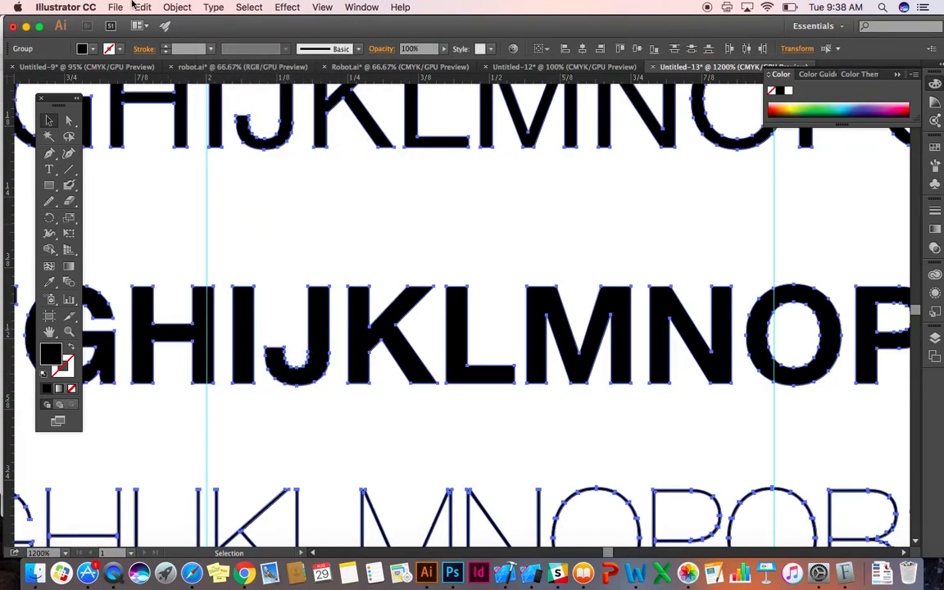
{"action": "left_click", "coordinate": [177, 6]}
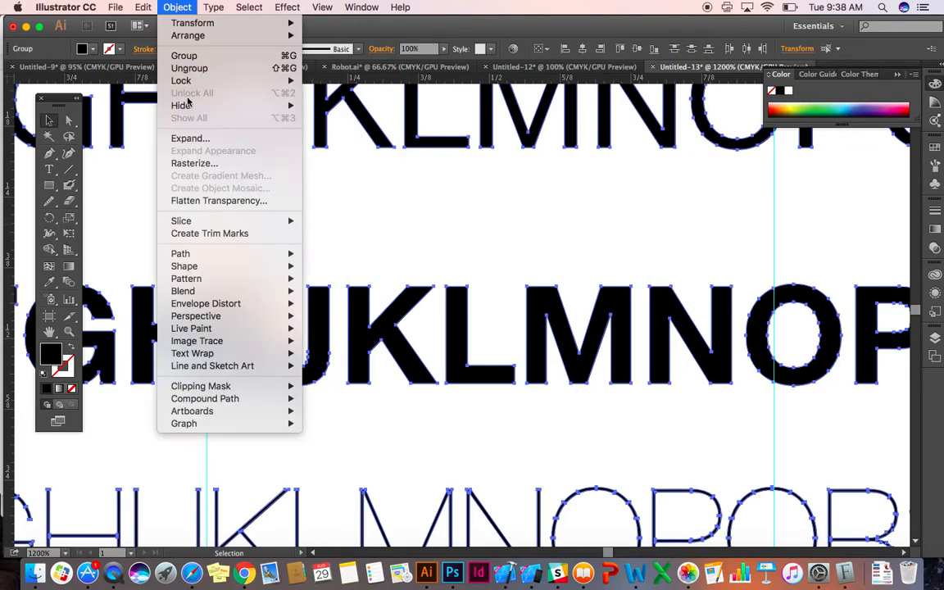
{"action": "left_click", "coordinate": [193, 65]}
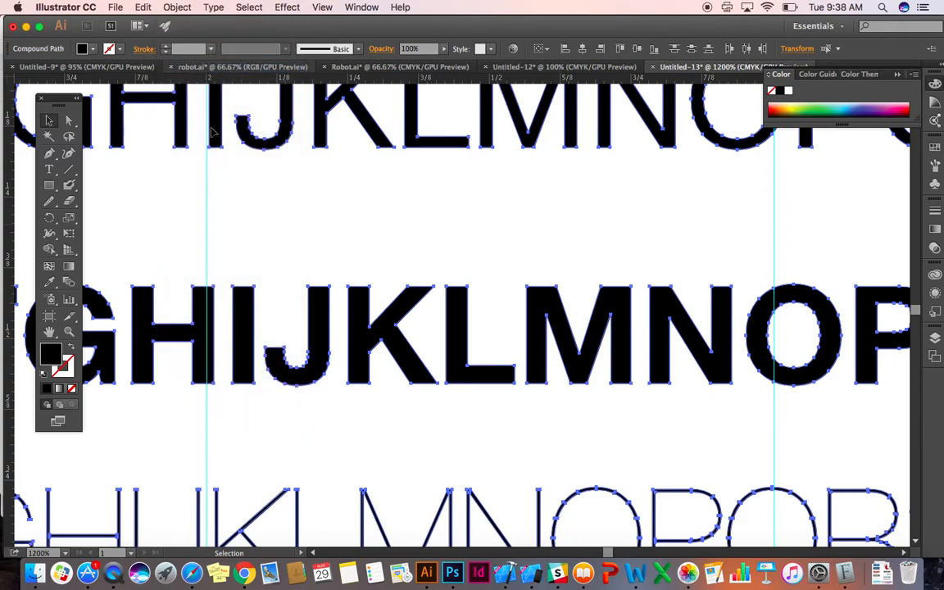
{"action": "left_click", "coordinate": [259, 200]}
Pull the bold A out of the middle line, enlarge it, and place it against the left margin guide above the lines.
{"action": "key", "text": "super+minus"}
{"action": "key", "text": "super+minus"}
{"action": "key", "text": "super+minus"}
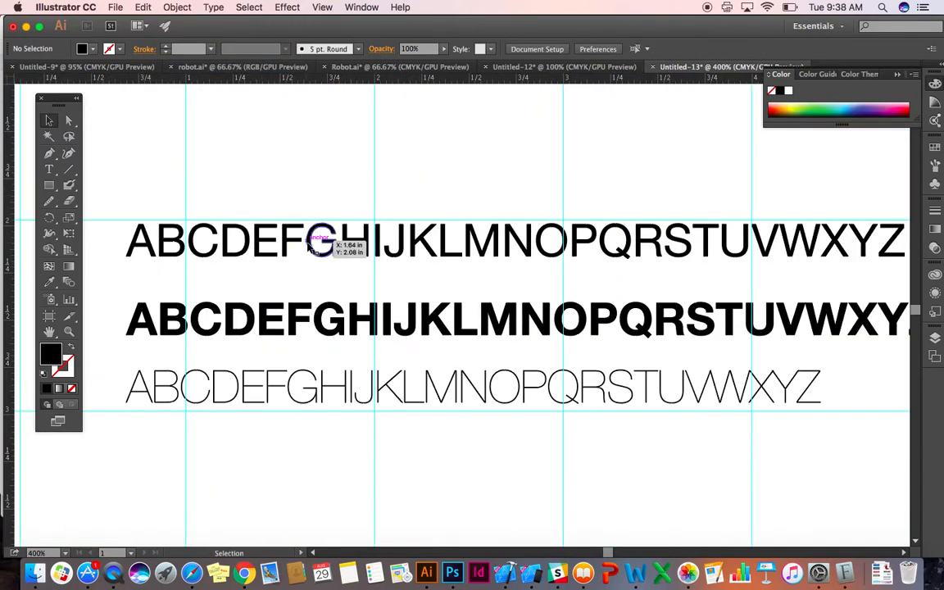
{"action": "left_click", "coordinate": [321, 240]}
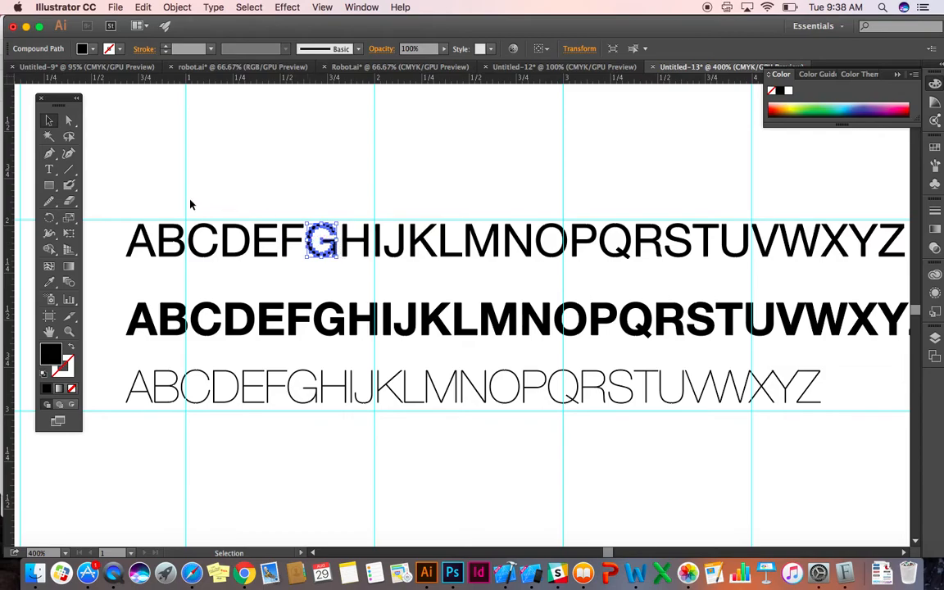
{"action": "key", "text": "super+minus"}
{"action": "key", "text": "super+minus"}
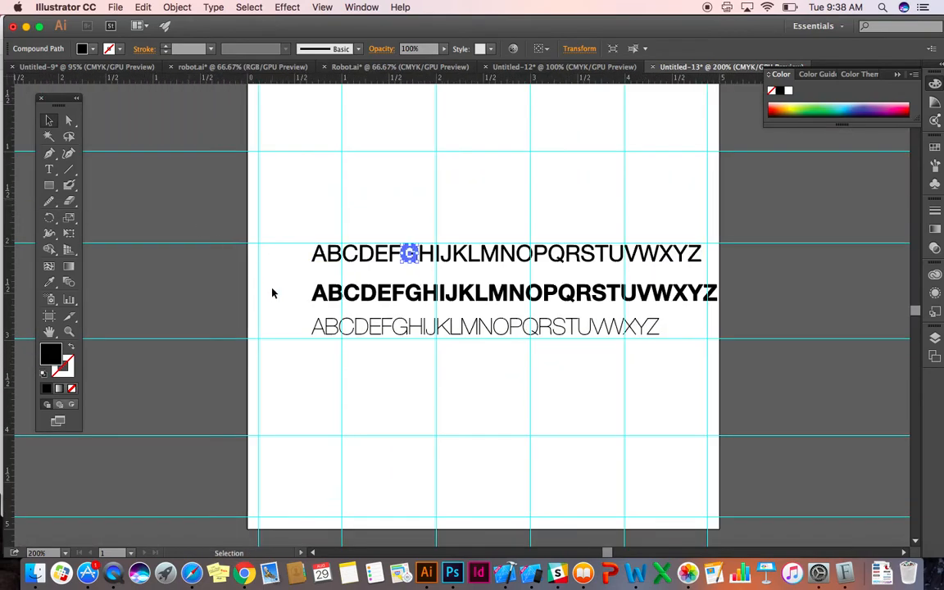
{"action": "key", "text": "super+minus"}
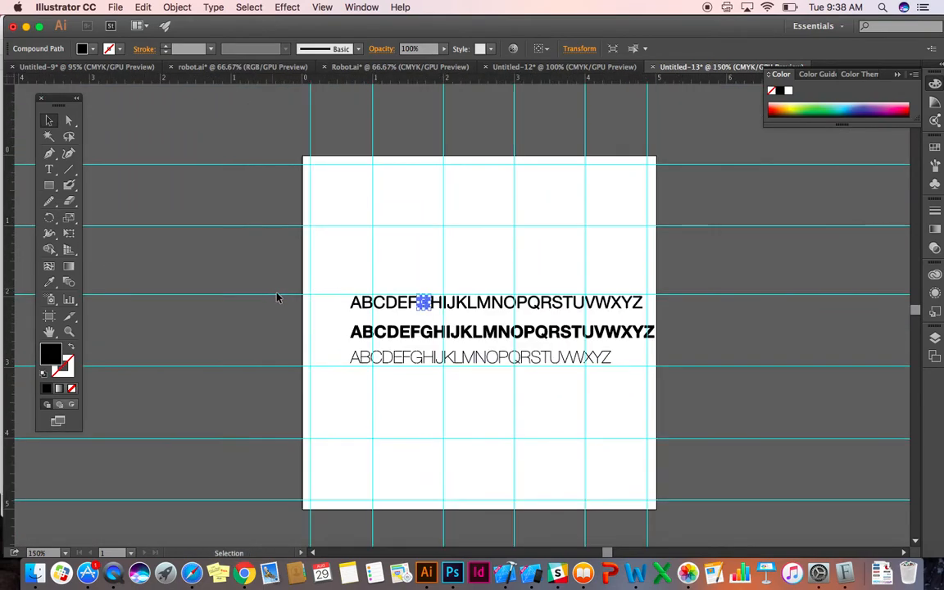
{"action": "left_click", "coordinate": [353, 335]}
{"action": "left_click_drag", "start_coordinate": [346, 325], "coordinate": [248, 221]}
{"action": "left_click_drag", "start_coordinate": [304, 246], "coordinate": [364, 206]}
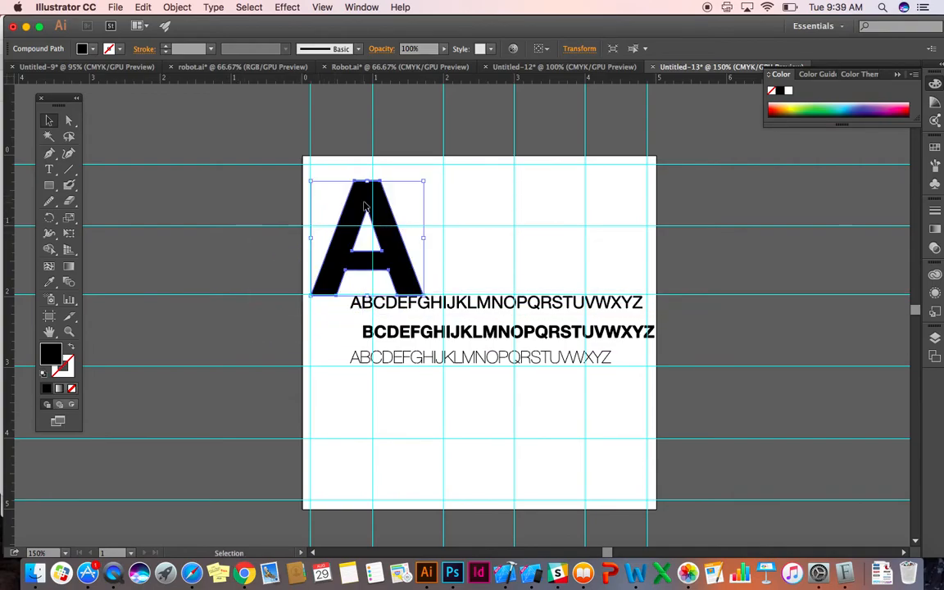
Nudge the large A up so its base rests on the horizontal guide at 2.
{"action": "key", "text": "super+equal"}
{"action": "key", "text": "super+equal"}
{"action": "key", "text": "super+equal"}
{"action": "scroll", "coordinate": [364, 206], "scroll_direction": "left", "scroll_amount": 10}
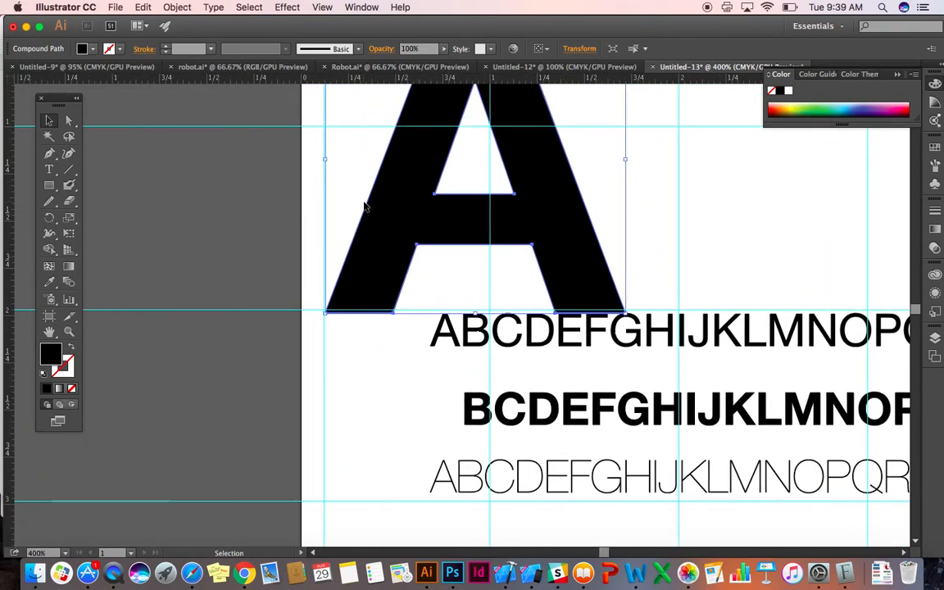
{"action": "left_click_drag", "start_coordinate": [392, 281], "coordinate": [392, 278]}
{"action": "scroll", "coordinate": [355, 312], "scroll_direction": "up", "scroll_amount": 5}
{"action": "scroll", "coordinate": [355, 312], "scroll_direction": "right", "scroll_amount": 10}
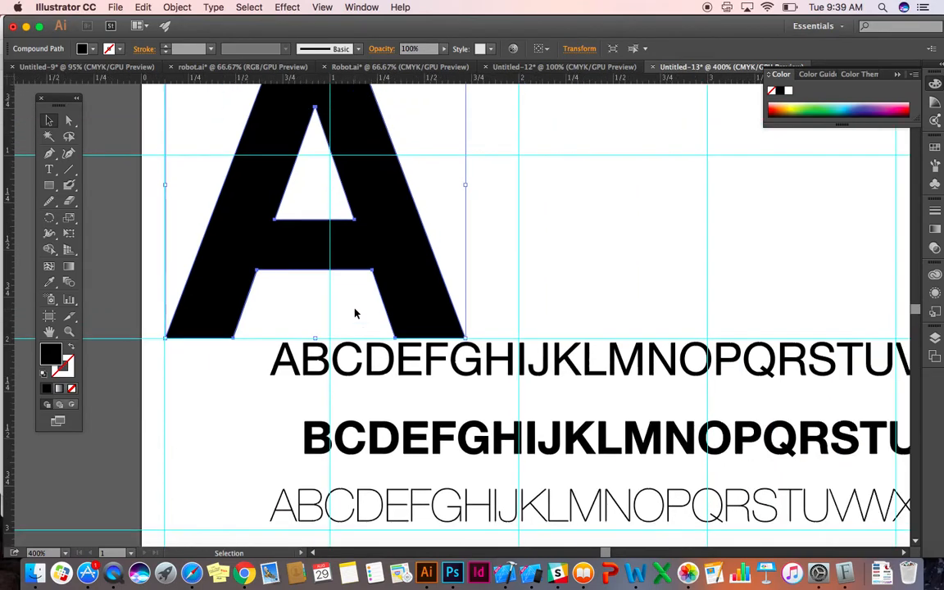
Enlarge the A proportionally to span from the left margin guide to the vertical guide at 2, with its base on the horizontal guide at 2.
{"action": "left_click_drag", "start_coordinate": [429, 406], "coordinate": [506, 465]}
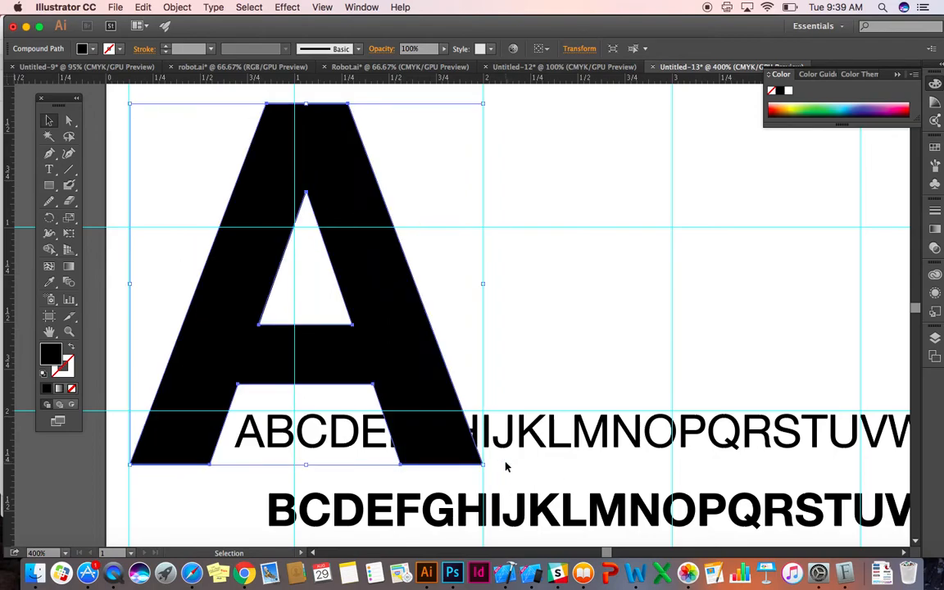
{"action": "key", "text": "super+minus"}
{"action": "key", "text": "super+minus"}
{"action": "left_click_drag", "start_coordinate": [428, 336], "coordinate": [425, 309]}
{"action": "left_click", "coordinate": [533, 219]}
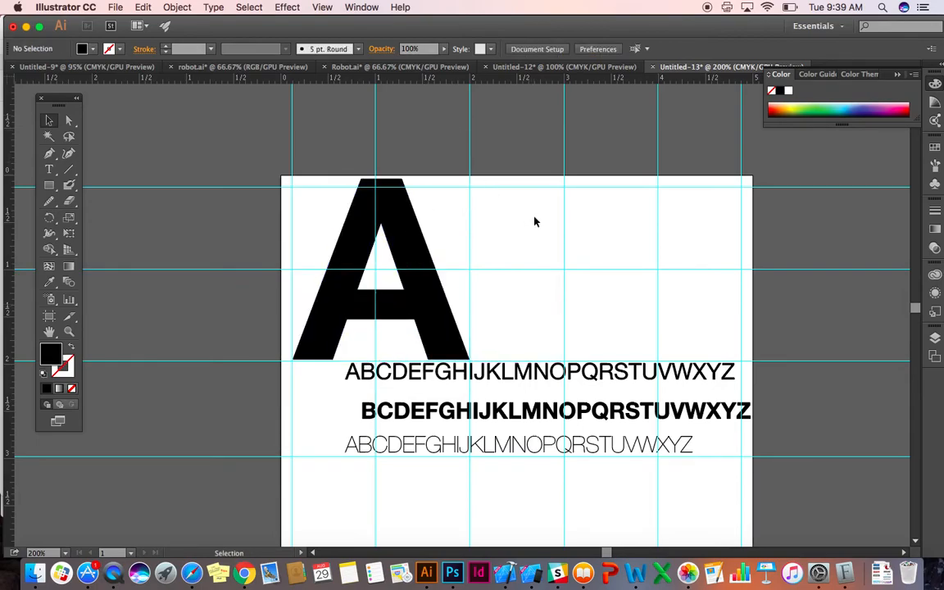
Enlarge the UltraLight B, rotate it 90° clockwise, and place it beside the A's upper part, resting on the horizontal guide at 1.
{"action": "key", "text": "super+minus"}
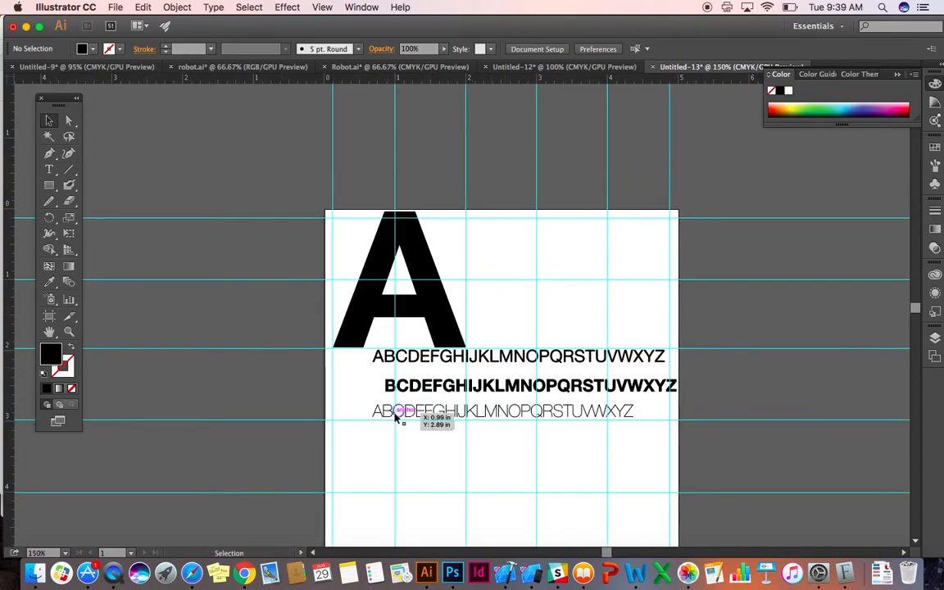
{"action": "left_click_drag", "start_coordinate": [389, 414], "coordinate": [443, 431]}
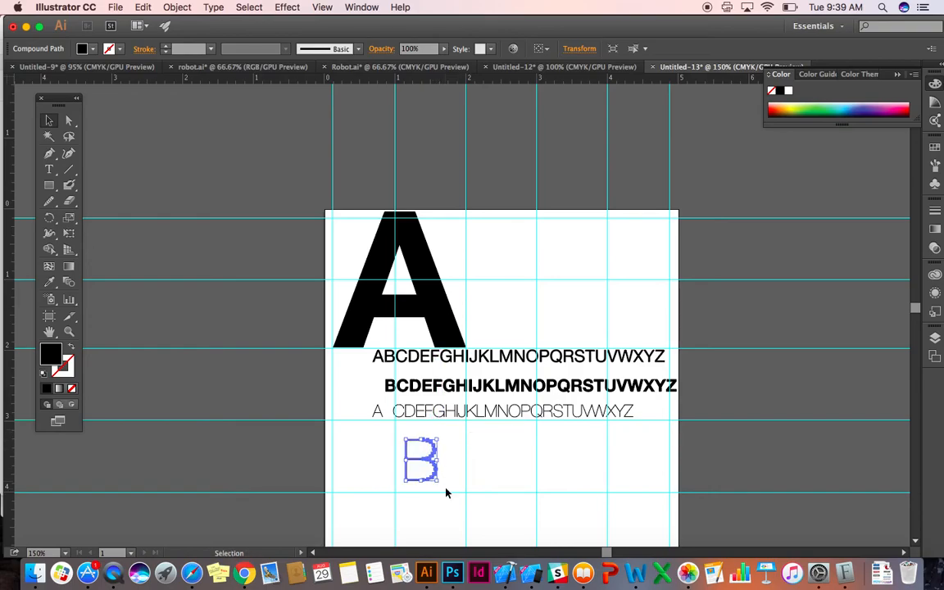
{"action": "left_click_drag", "start_coordinate": [440, 484], "coordinate": [466, 260]}
{"action": "left_click_drag", "start_coordinate": [466, 260], "coordinate": [468, 263]}
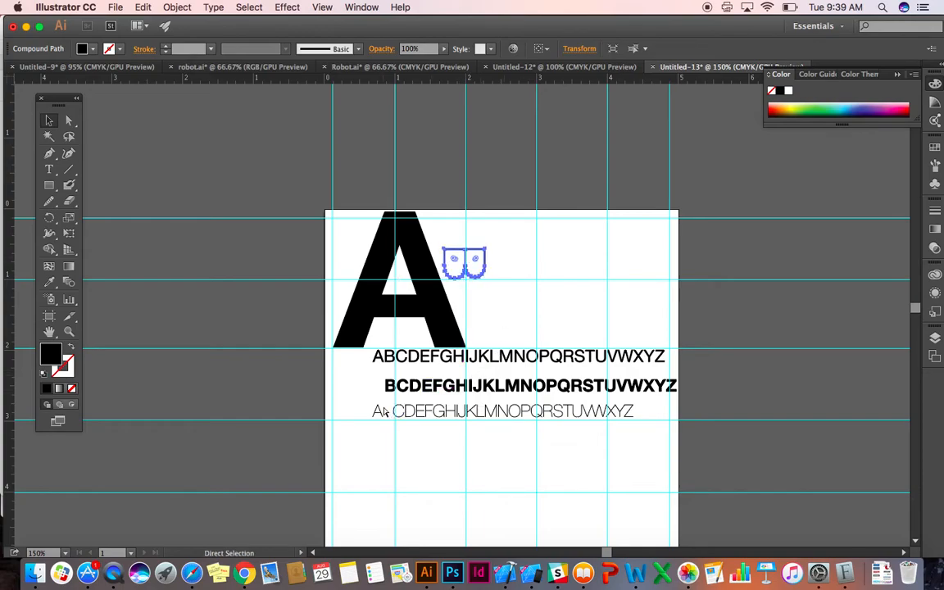
Enlarge the Regular C from the top line and place it beside the rotated B, resting on the horizontal guide at 1.
{"action": "key", "text": "super+equal"}
{"action": "key", "text": "super+equal"}
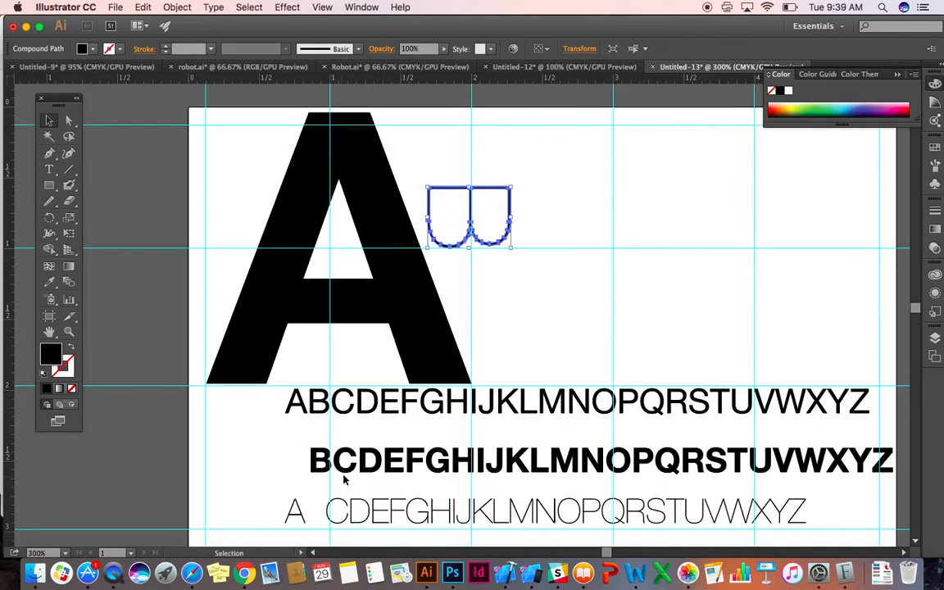
{"action": "left_click", "coordinate": [349, 409]}
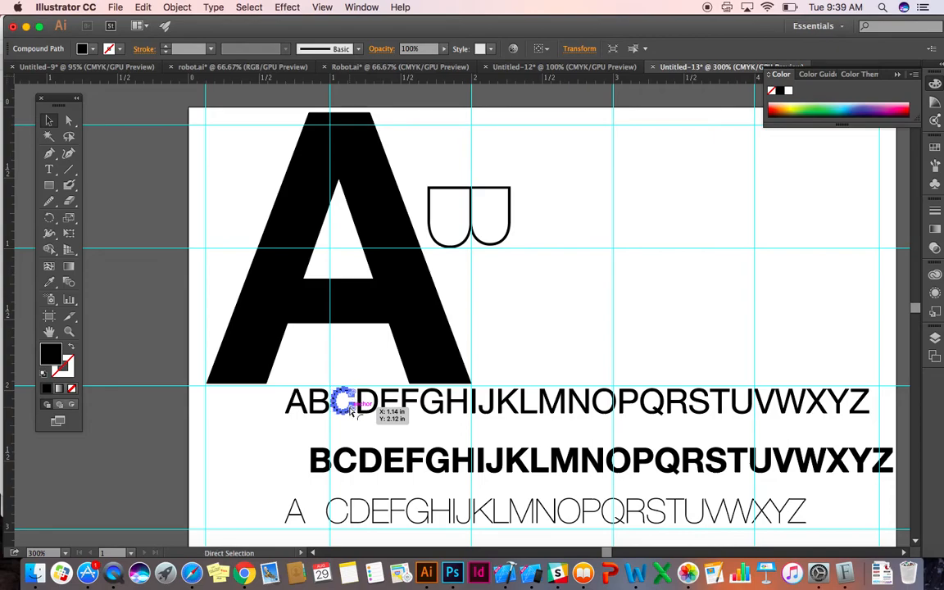
{"action": "mouse_move", "coordinate": [354, 414]}
{"action": "left_mouse_down"}
{"action": "mouse_move", "coordinate": [442, 492]}
{"action": "mouse_move", "coordinate": [420, 489]}
{"action": "left_mouse_up"}
{"action": "left_click_drag", "start_coordinate": [412, 417], "coordinate": [601, 176]}
{"action": "key", "text": "super+1"}
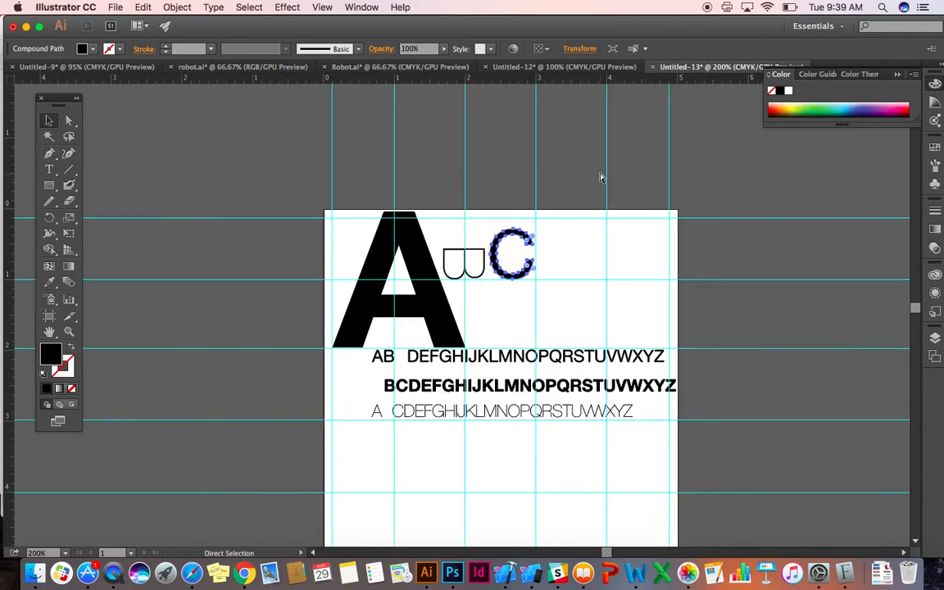
{"action": "left_click", "coordinate": [526, 304]}
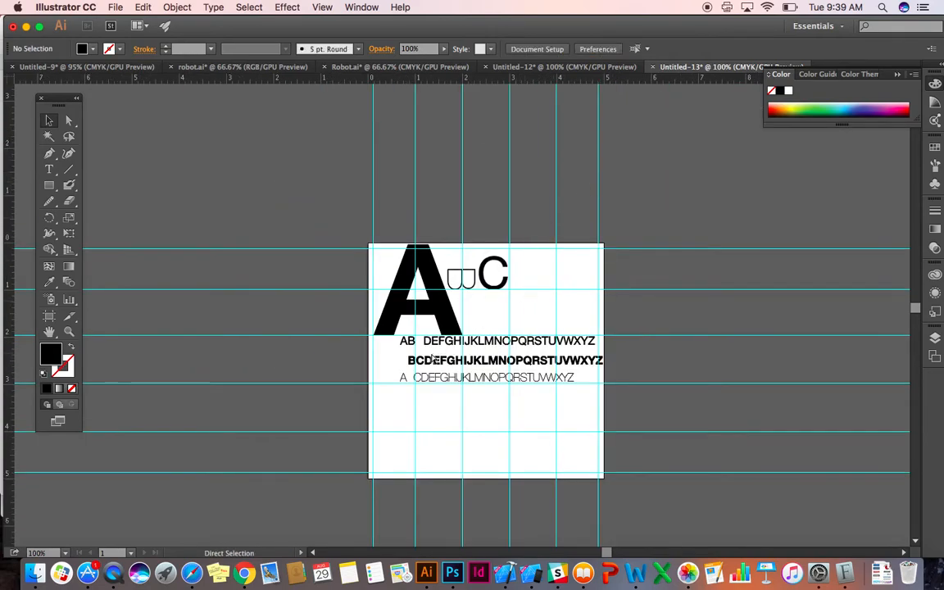
Enlarge the bold D, rotate it 90° clockwise, and place it below the A between the horizontal guides at 2 and 3.
{"action": "key", "text": "super+equal"}
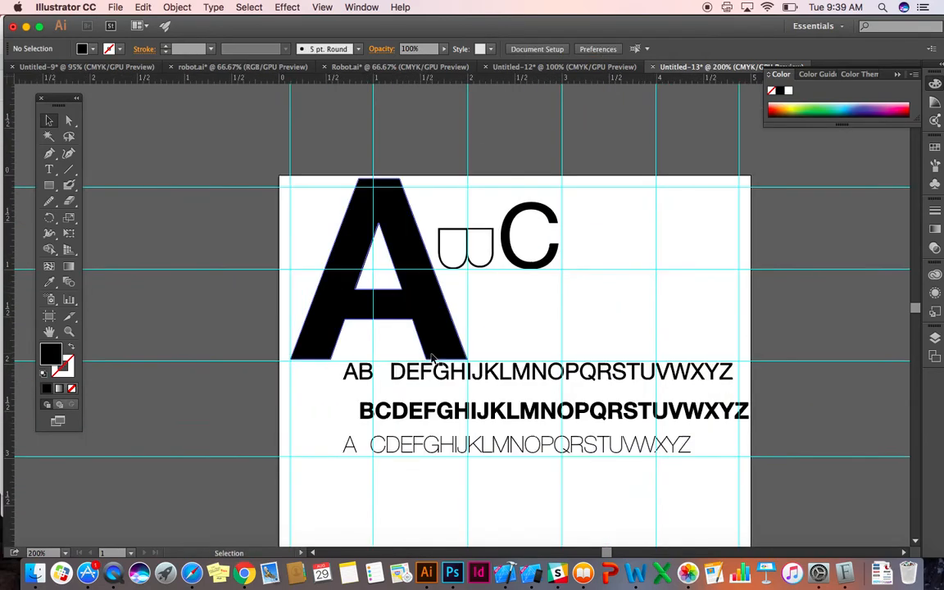
{"action": "left_click", "coordinate": [398, 410]}
{"action": "left_click_drag", "start_coordinate": [405, 418], "coordinate": [360, 447]}
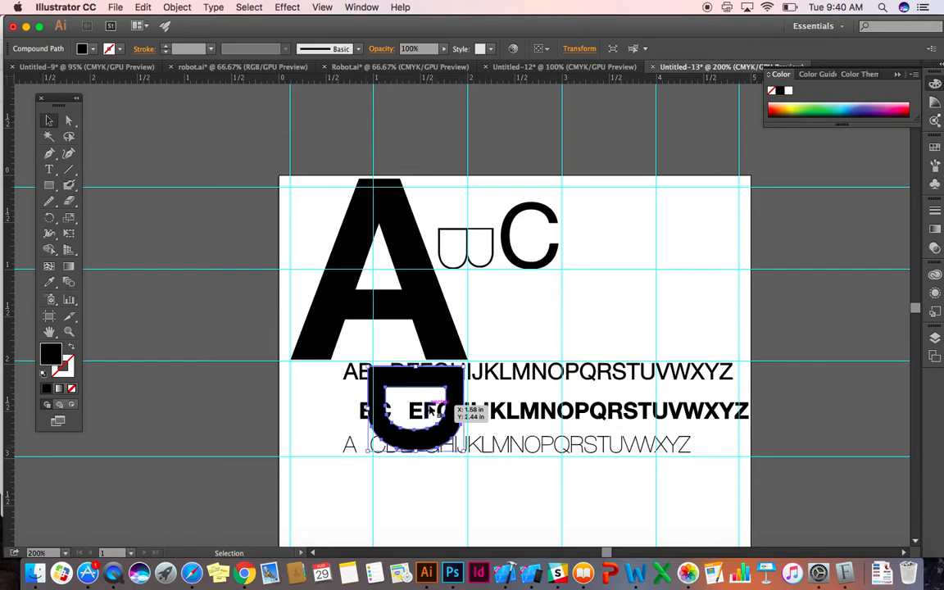
Shift the rotated D sideways so it fits between the vertical guides at 1 and 2.
{"action": "key", "text": "super+equal"}
{"action": "key", "text": "super+equal"}
{"action": "key", "text": "super+equal"}
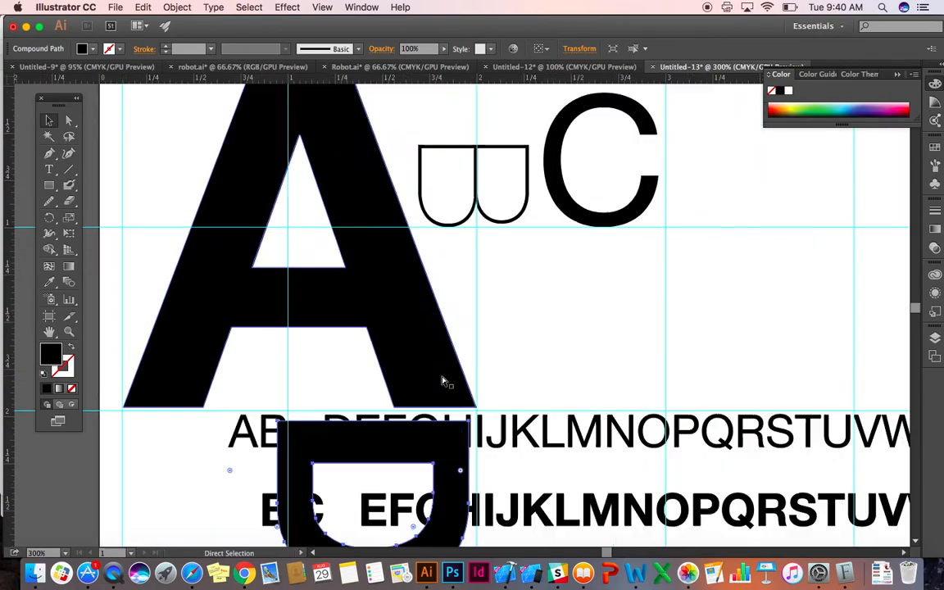
{"action": "left_click_drag", "start_coordinate": [456, 513], "coordinate": [464, 513]}
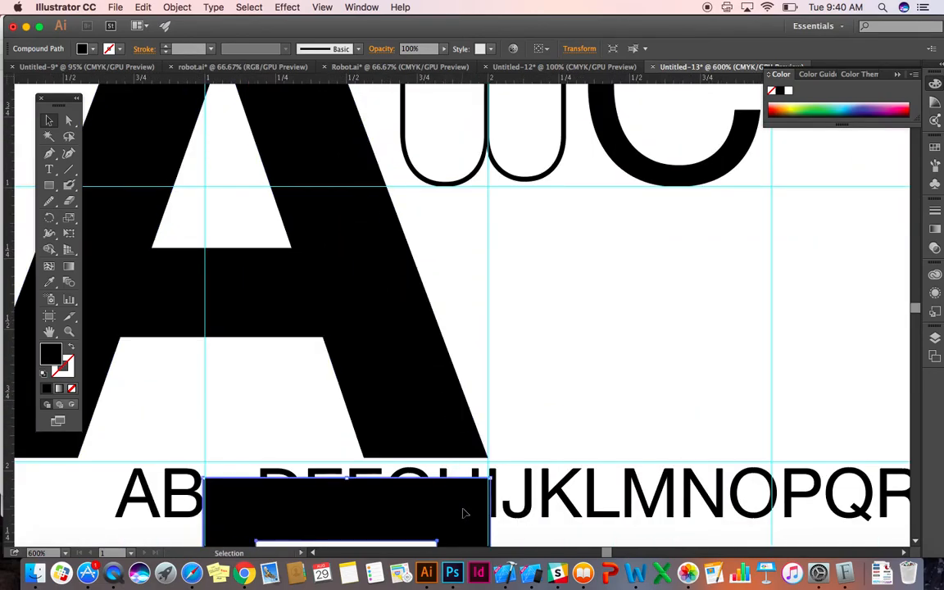
{"action": "key", "text": "Left"}
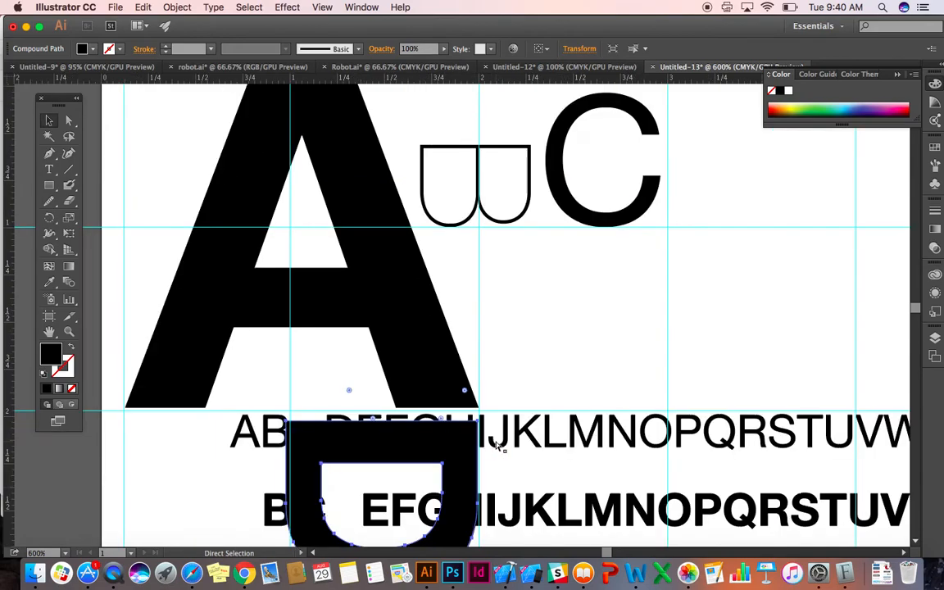
{"action": "key", "text": "super+minus"}
{"action": "key", "text": "super+minus"}
{"action": "key", "text": "super+minus"}
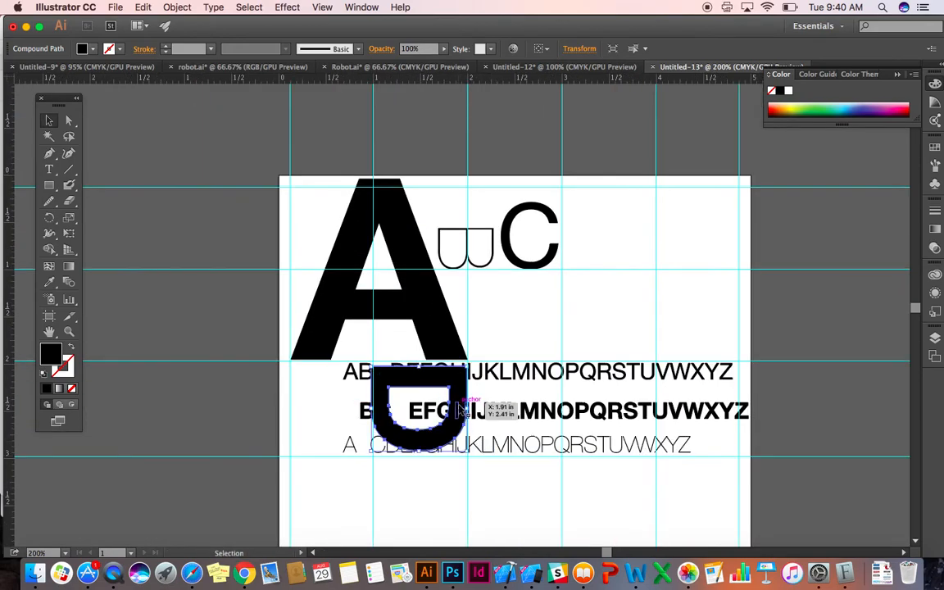
Remove the rotated D and move the three lines of remaining alphabet letters above the artboard.
{"action": "key", "text": "a"}
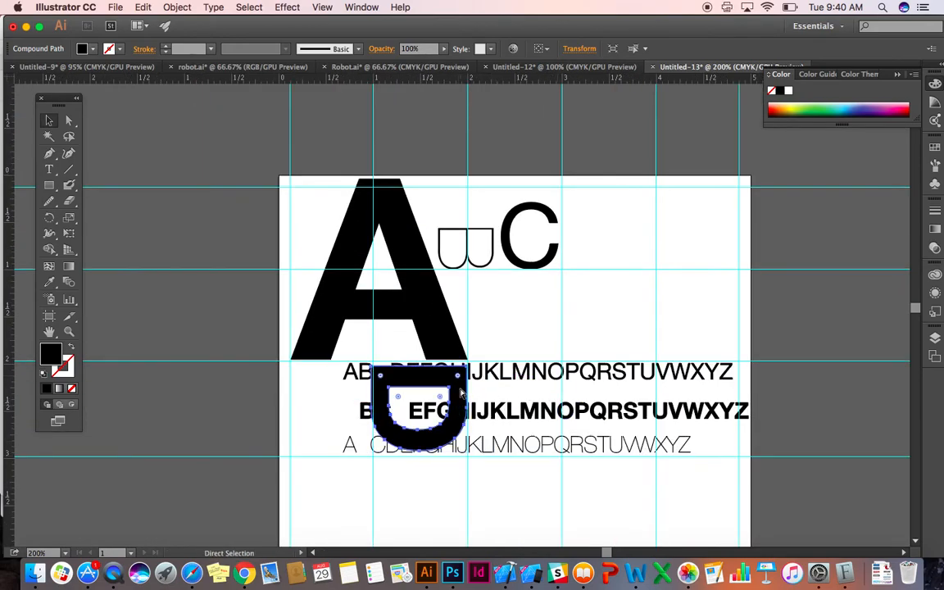
{"action": "key", "text": "Delete"}
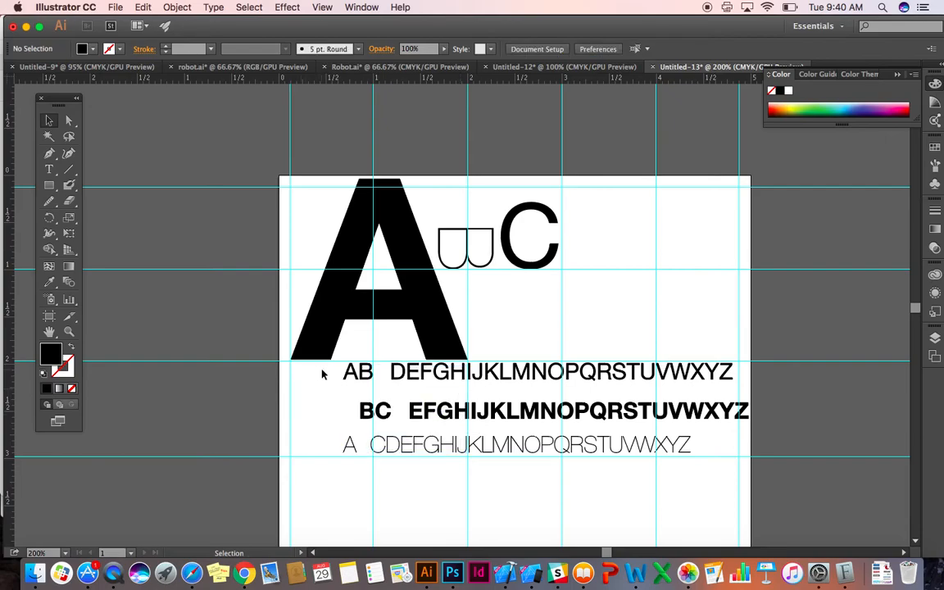
{"action": "left_click_drag", "start_coordinate": [754, 457], "coordinate": [526, 93]}
{"action": "key", "text": "super+minus"}
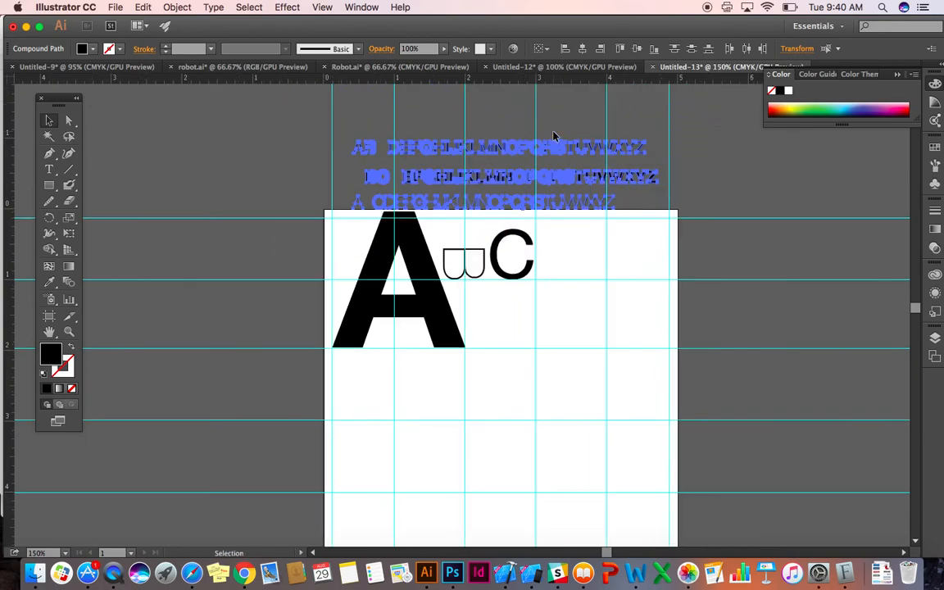
{"action": "left_click_drag", "start_coordinate": [546, 174], "coordinate": [547, 166]}
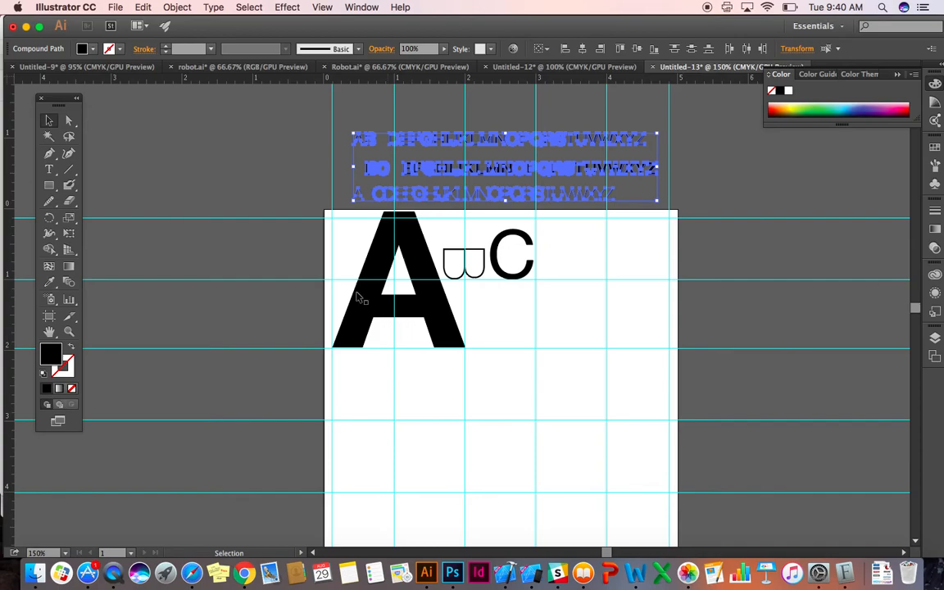
{"action": "left_click", "coordinate": [315, 270]}
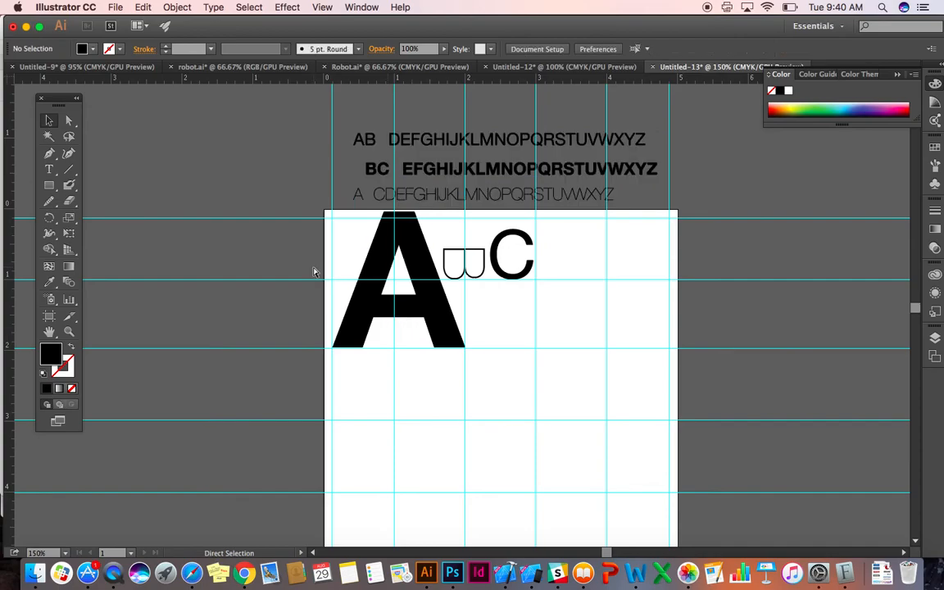
Restore the deleted D below the A and clear the selection.
{"action": "key", "text": "super+z"}
{"action": "left_click", "coordinate": [508, 424]}
Enlarge the bold M and place it with its top on the horizontal guide at 2, spanning from the vertical guide at 2 to the right margin guide.
{"action": "left_click_drag", "start_coordinate": [496, 201], "coordinate": [498, 169]}
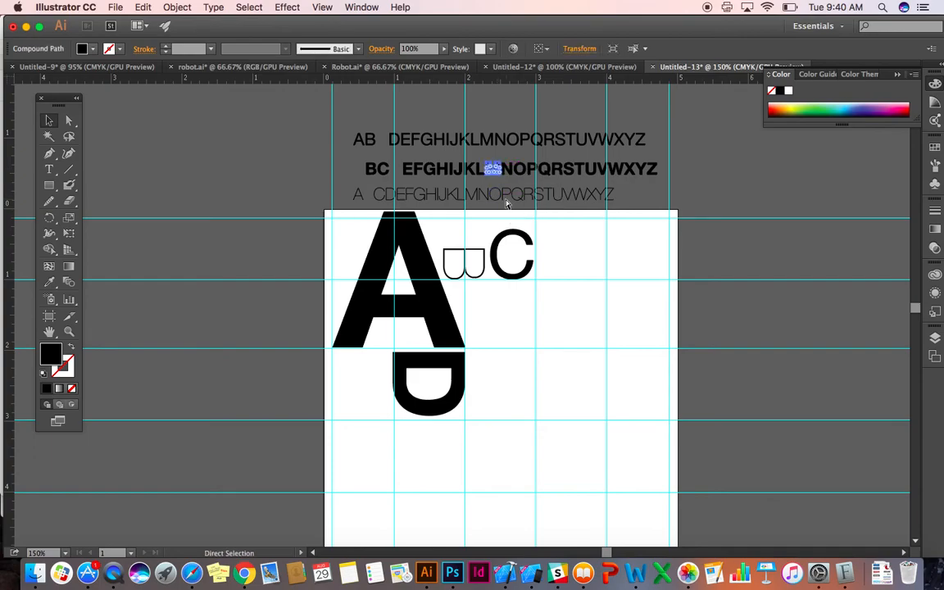
{"action": "left_click_drag", "start_coordinate": [501, 176], "coordinate": [655, 526]}
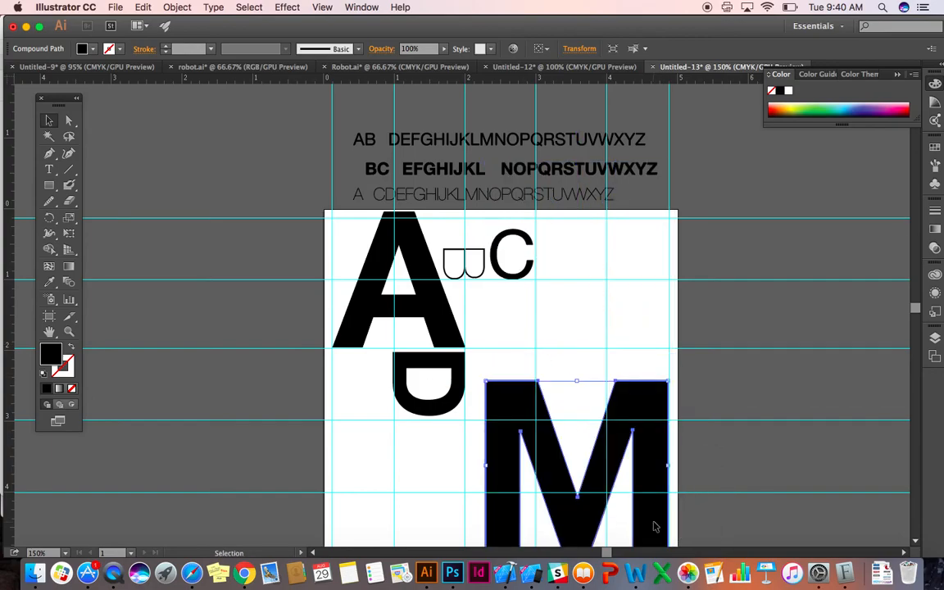
{"action": "scroll", "coordinate": [655, 526], "scroll_direction": "up", "scroll_amount": 1}
{"action": "scroll", "coordinate": [655, 527], "scroll_direction": "down", "scroll_amount": 4}
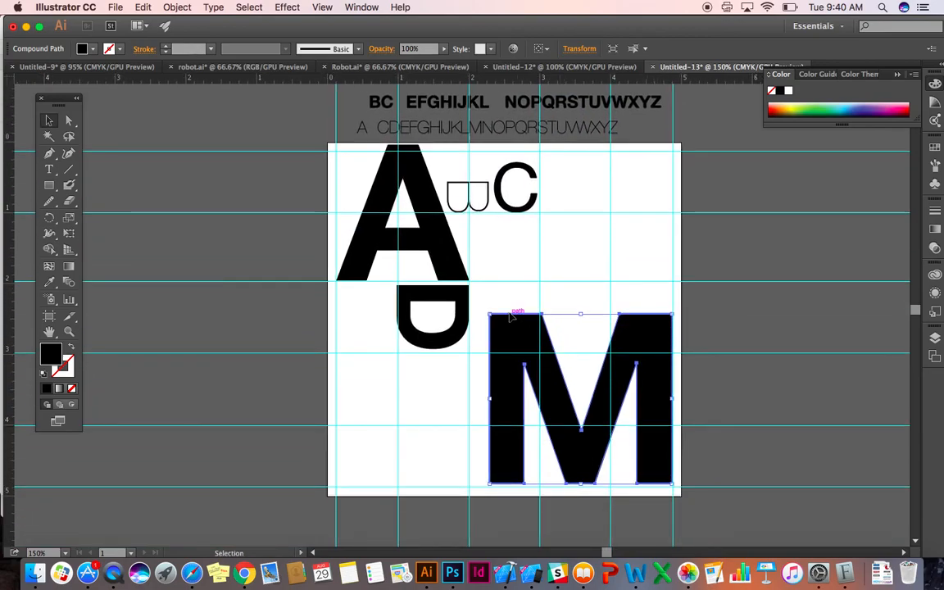
{"action": "left_click_drag", "start_coordinate": [491, 312], "coordinate": [469, 295]}
{"action": "left_click_drag", "start_coordinate": [527, 366], "coordinate": [527, 353]}
{"action": "left_click", "coordinate": [755, 379]}
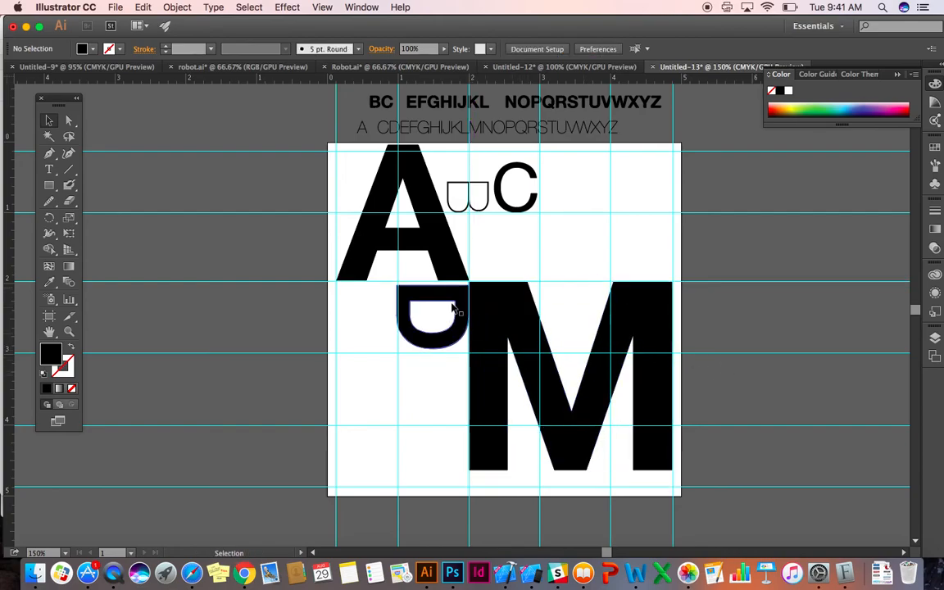
Turn the rotated D upright and place it below the C, between the horizontal guides at 1 and 2 and against the vertical guide at 2.
{"action": "left_click_drag", "start_coordinate": [459, 305], "coordinate": [414, 408]}
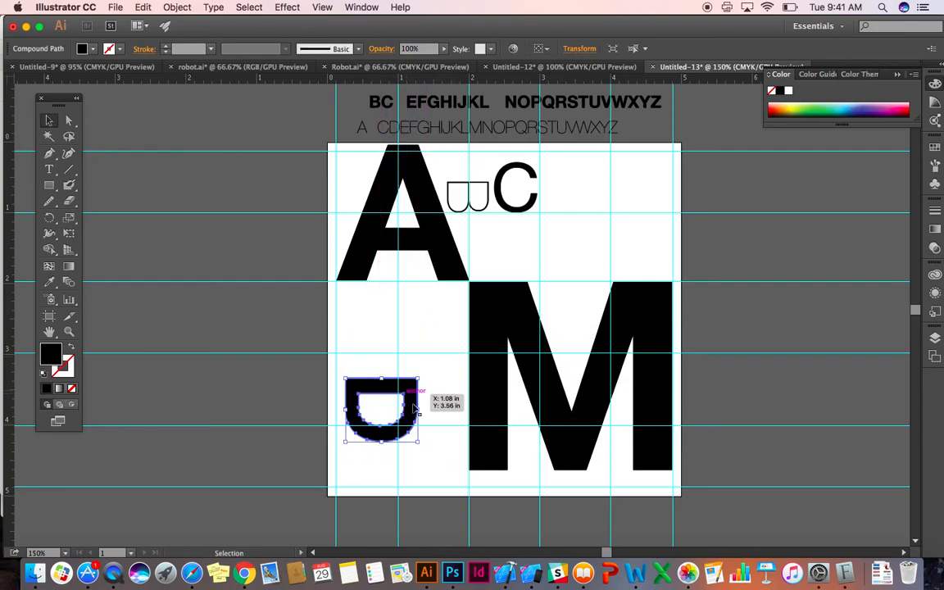
{"action": "left_click_drag", "start_coordinate": [428, 456], "coordinate": [525, 234]}
{"action": "left_click", "coordinate": [562, 249]}
Examine the overall composition of the placed A, B, C, D and M against the guide grid.
{"action": "scroll", "coordinate": [562, 249], "scroll_direction": "up", "scroll_amount": 5}
{"action": "scroll", "coordinate": [562, 248], "scroll_direction": "right", "scroll_amount": 2}
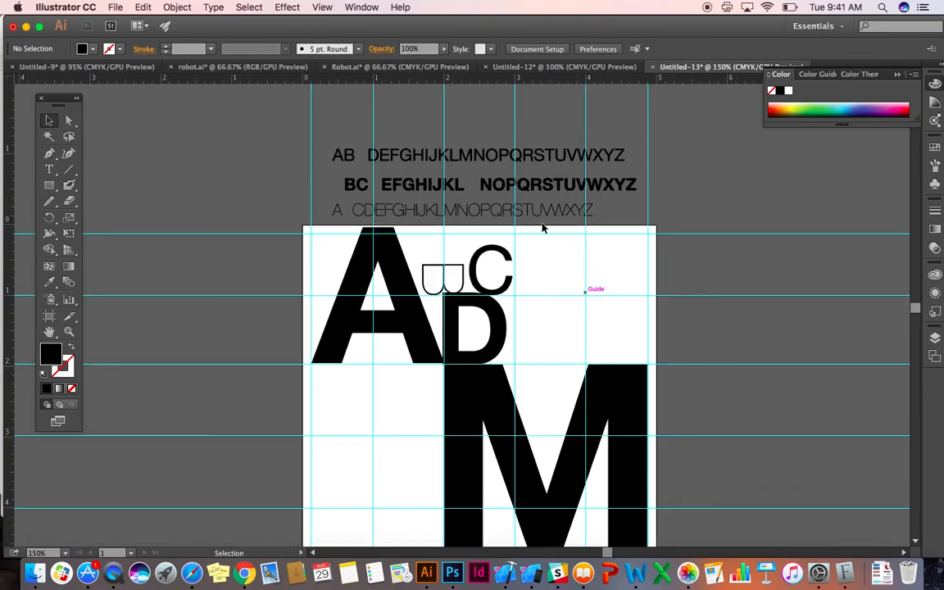
{"action": "key", "text": "super+minus"}
{"action": "key", "text": "super+minus"}
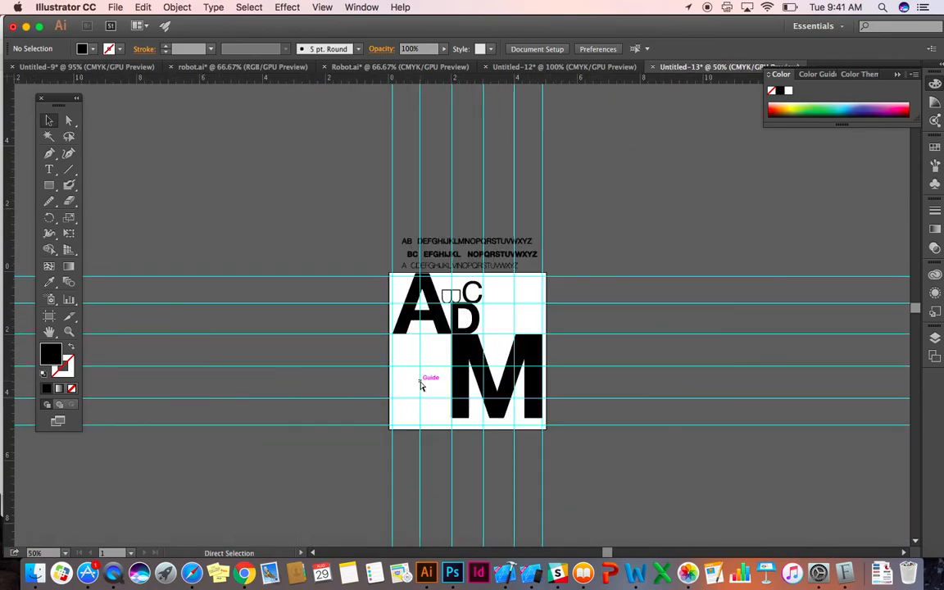
{"action": "key", "text": "super+equal"}
{"action": "key", "text": "super+equal"}
{"action": "key", "text": "super+minus"}
{"action": "key", "text": "super+minus"}
{"action": "key", "text": "super+equal"}
{"action": "key", "text": "super+equal"}
{"action": "key", "text": "super+equal"}
{"action": "key", "text": "super+minus"}
{"action": "key", "text": "super+minus"}
{"action": "key", "text": "super+minus"}
{"action": "key", "text": "super+equal"}
{"action": "key", "text": "super+equal"}
{"action": "key", "text": "super+minus"}
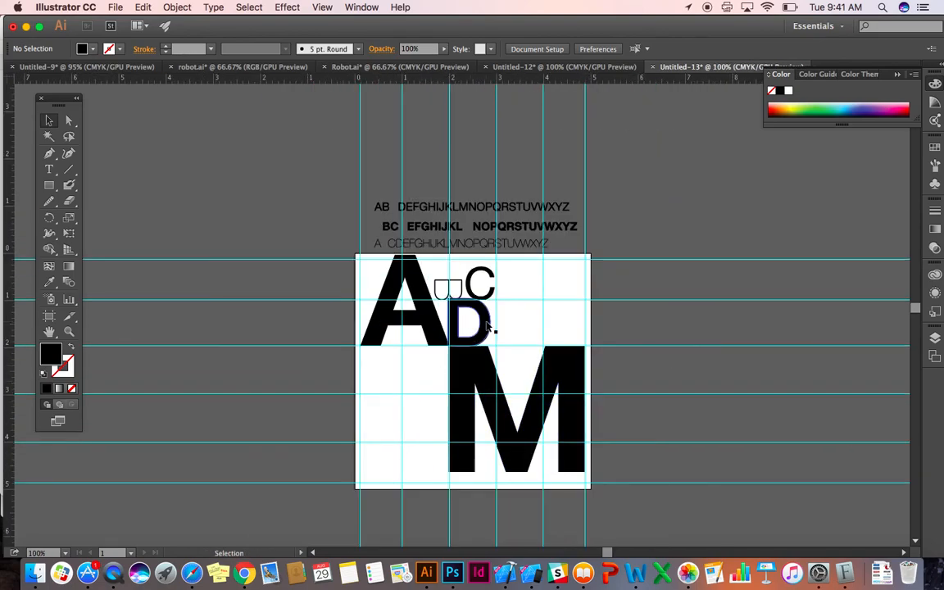